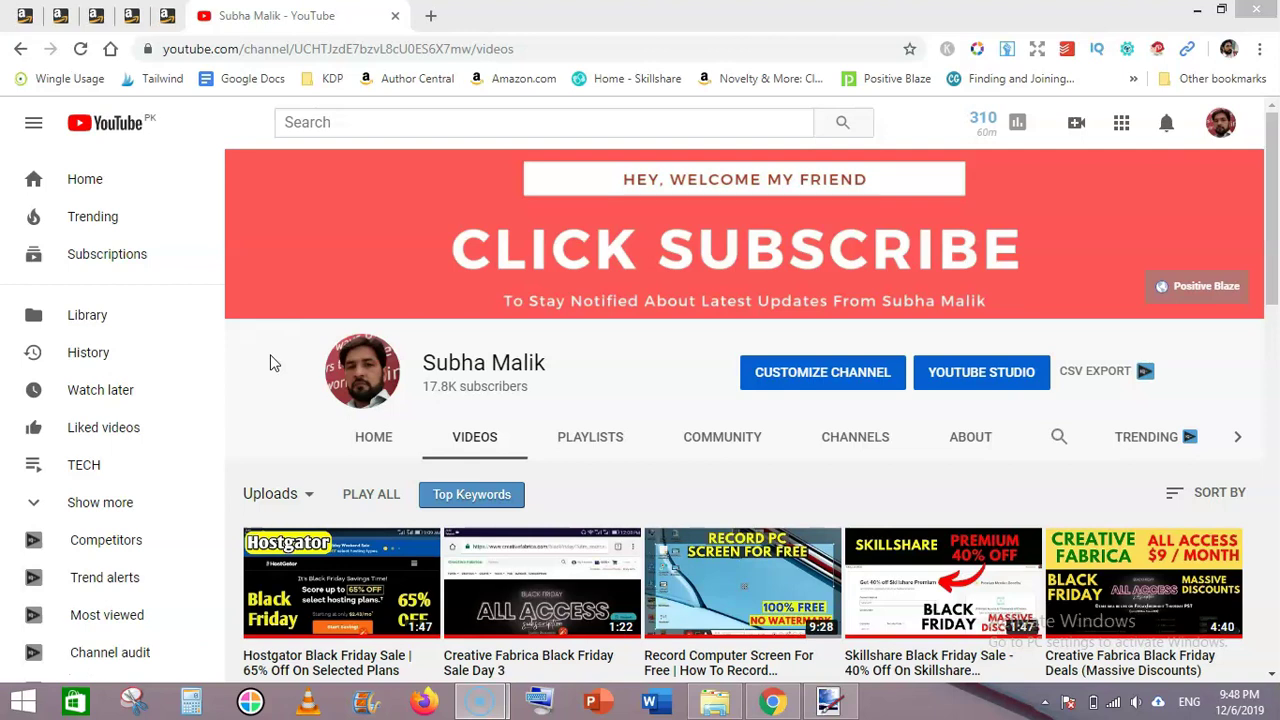
Bring up the New-Year-Doodles-and-Patterns-1843033 folder and select mdrn_chef.jpg.
left_click(715, 701)
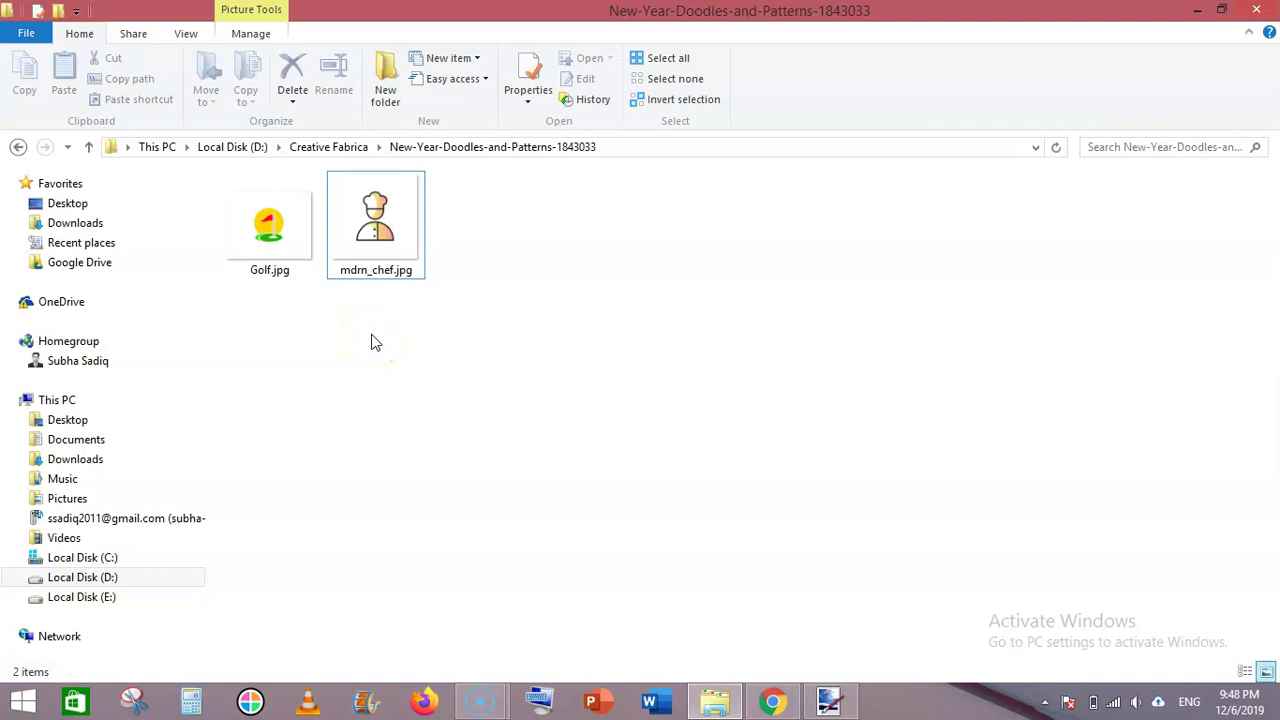
left_click(272, 258)
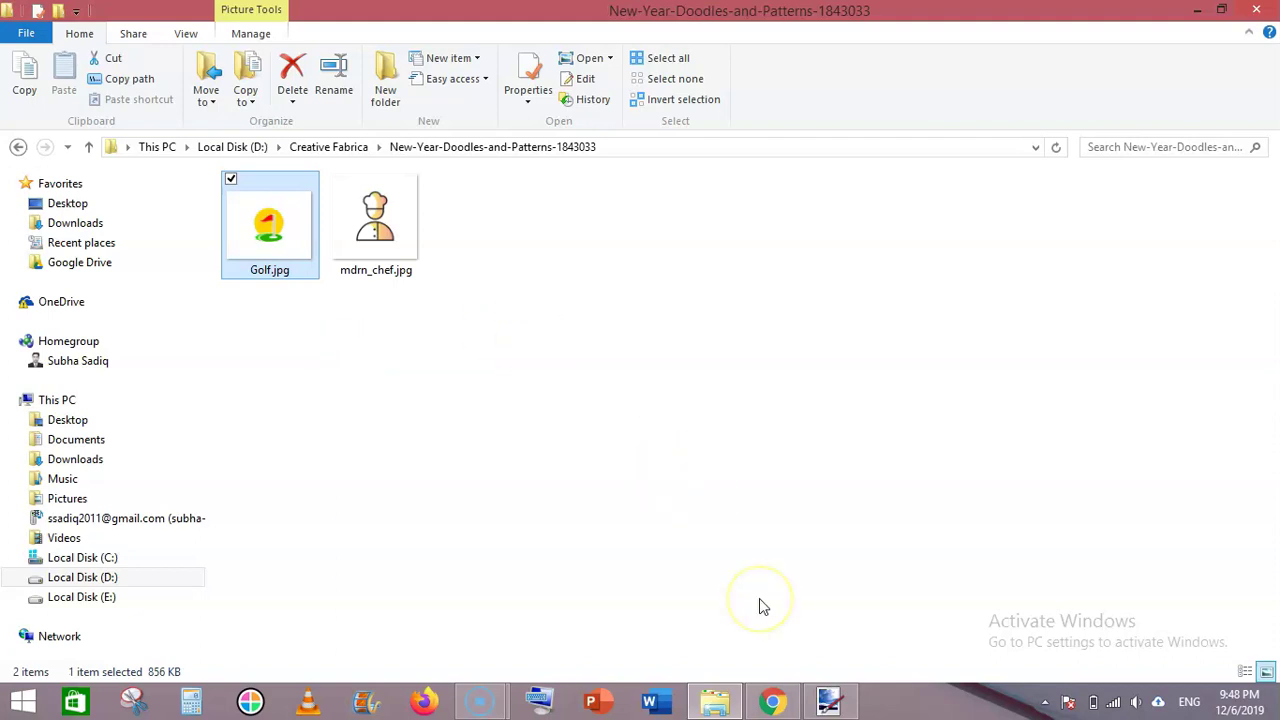
left_click(387, 237)
Open mdrn_chef.jpg with paint.net, close paint.net, and show the file's context menu again.
right_click(388, 239)
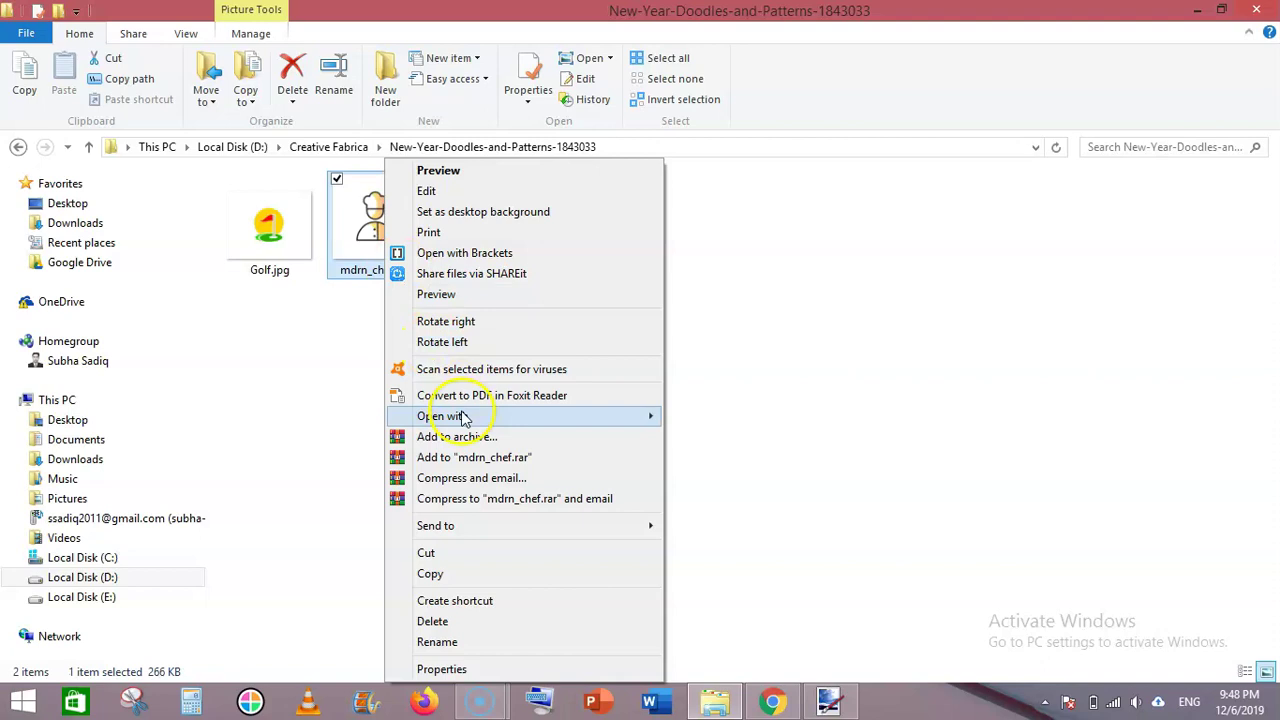
mouse_move(478, 420)
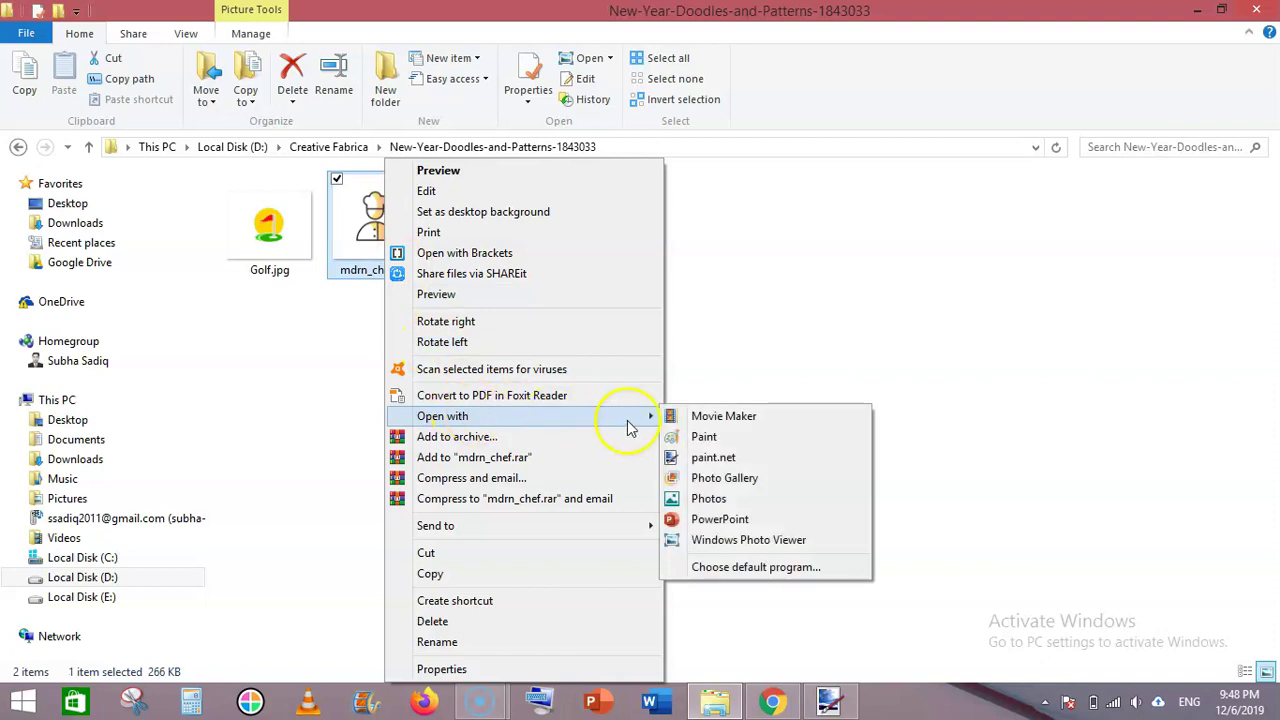
left_click(712, 458)
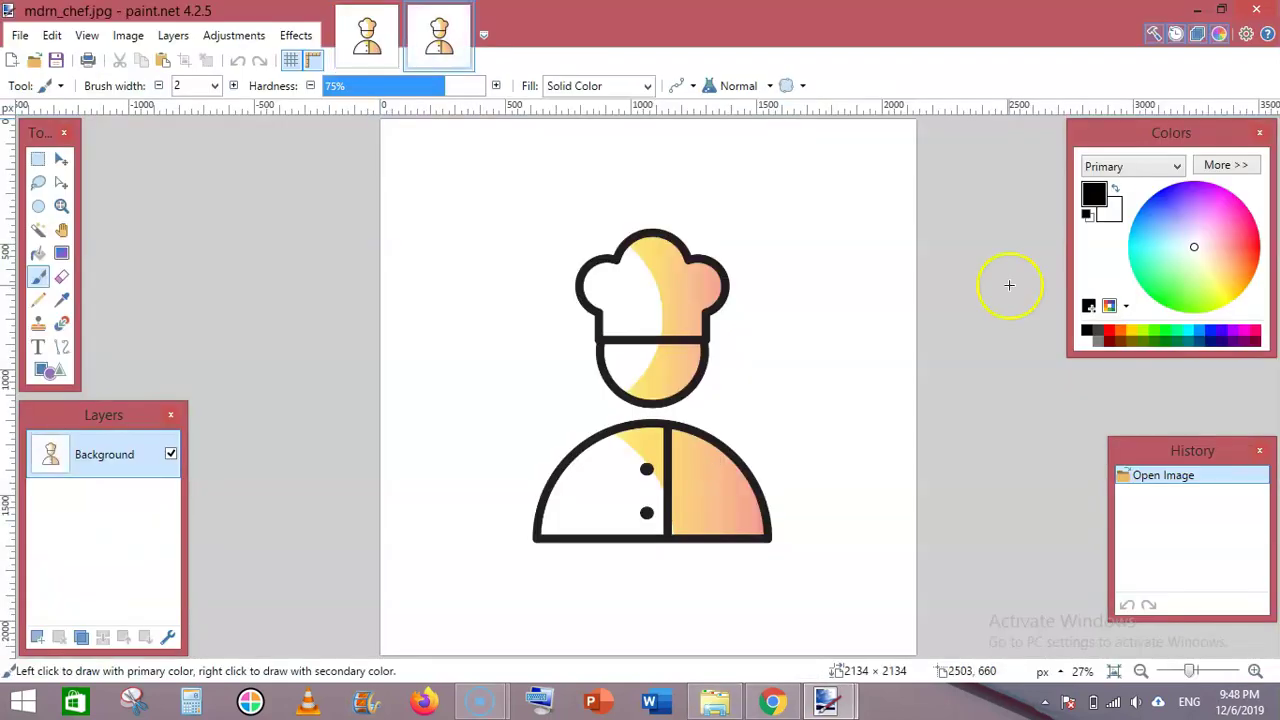
left_click(1257, 10)
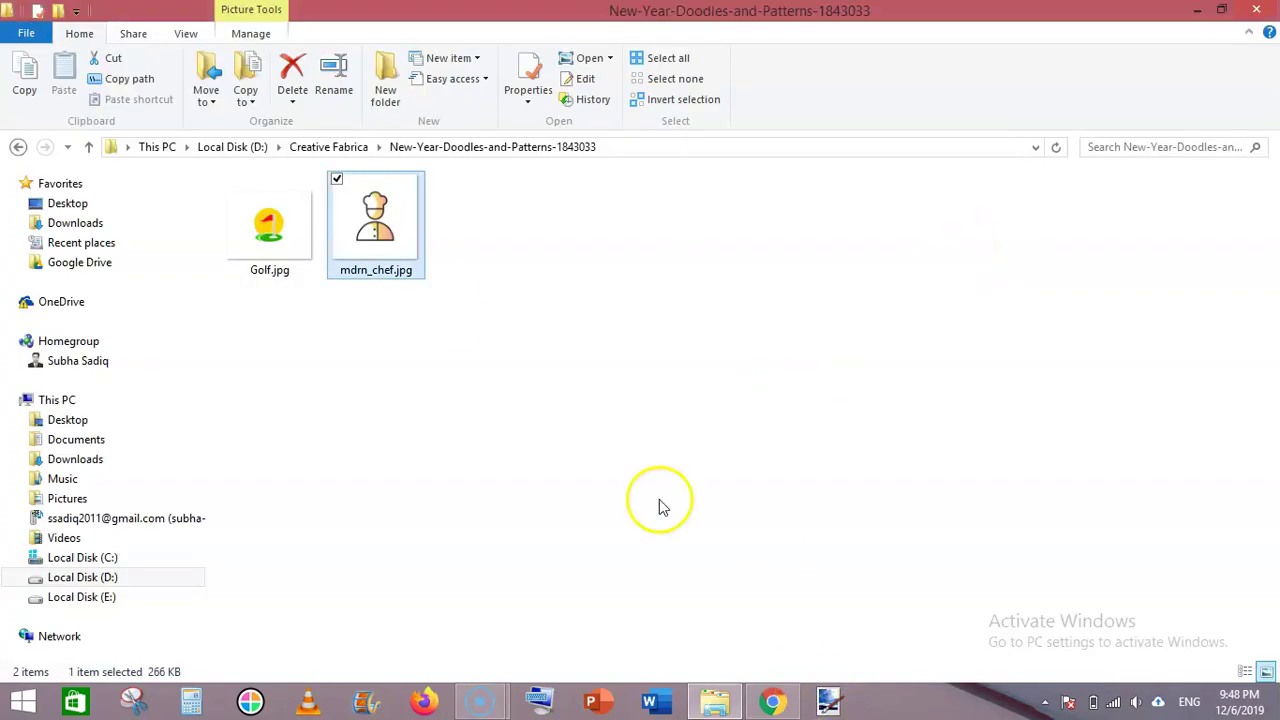
right_click(385, 257)
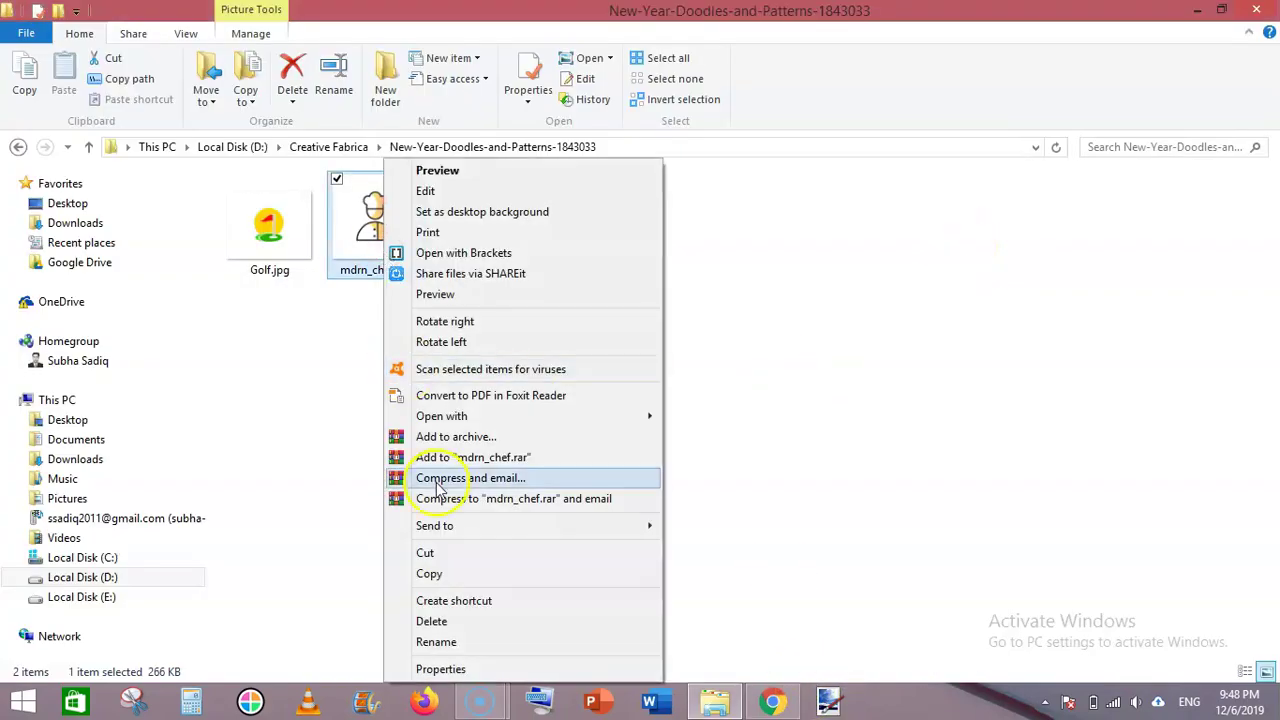
Reopen mdrn_chef.jpg in paint.net and delete its Magic Wand–selected white background.
mouse_move(515, 425)
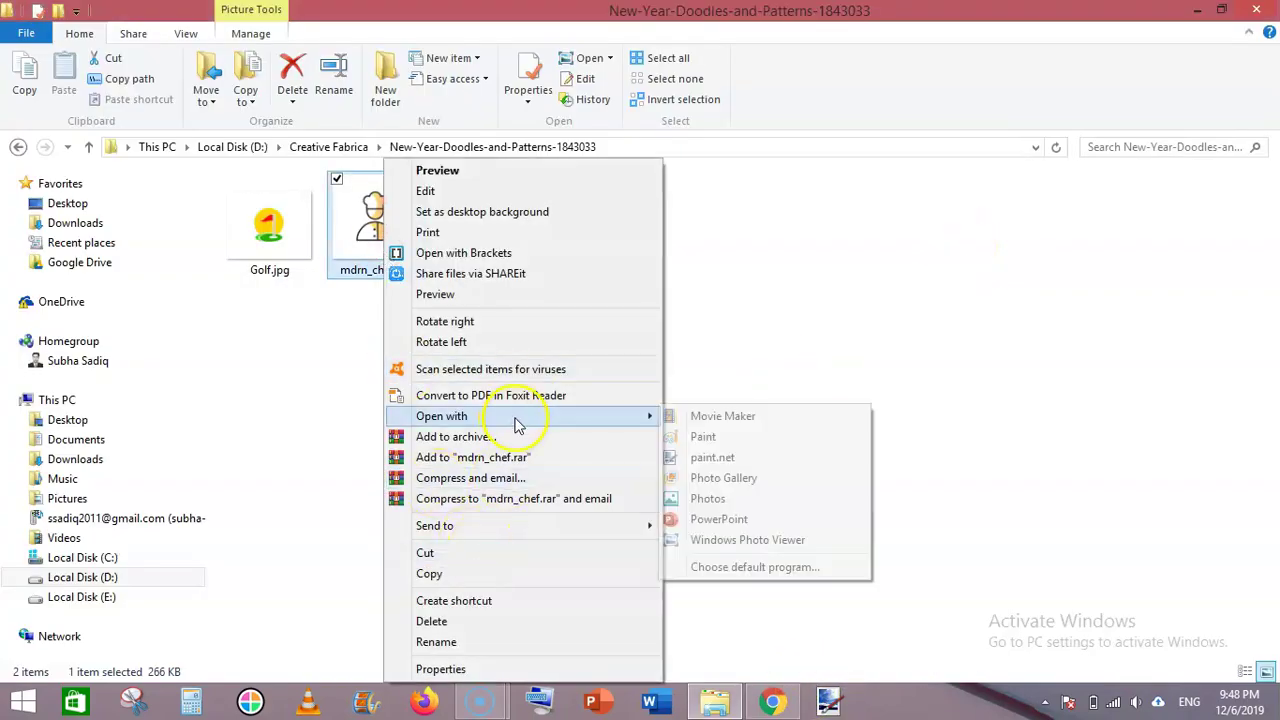
left_click(735, 456)
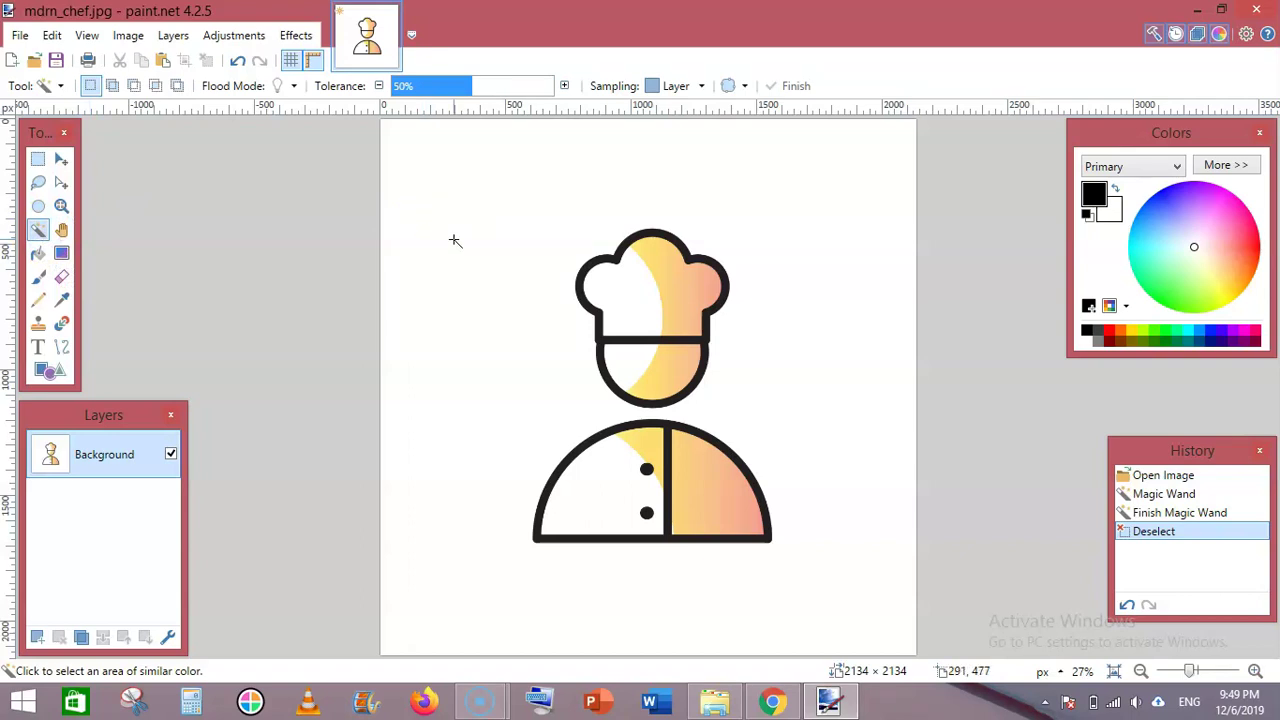
left_click(455, 240)
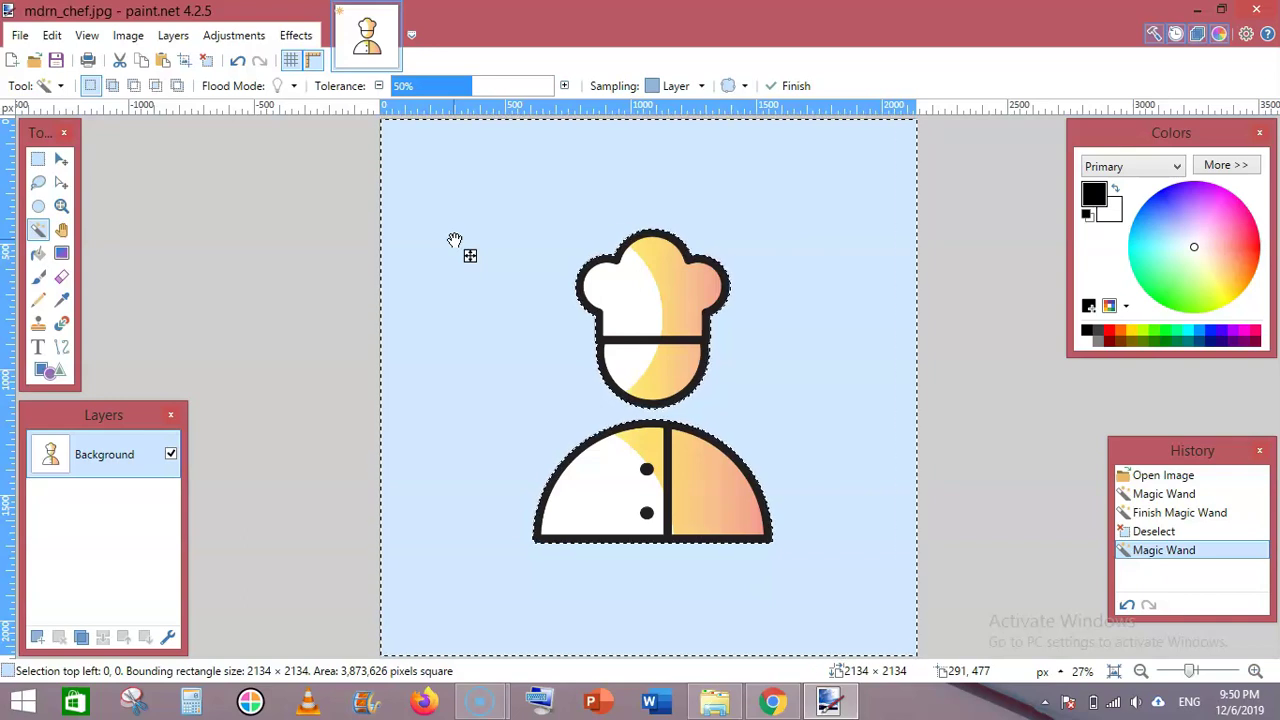
key("Delete")
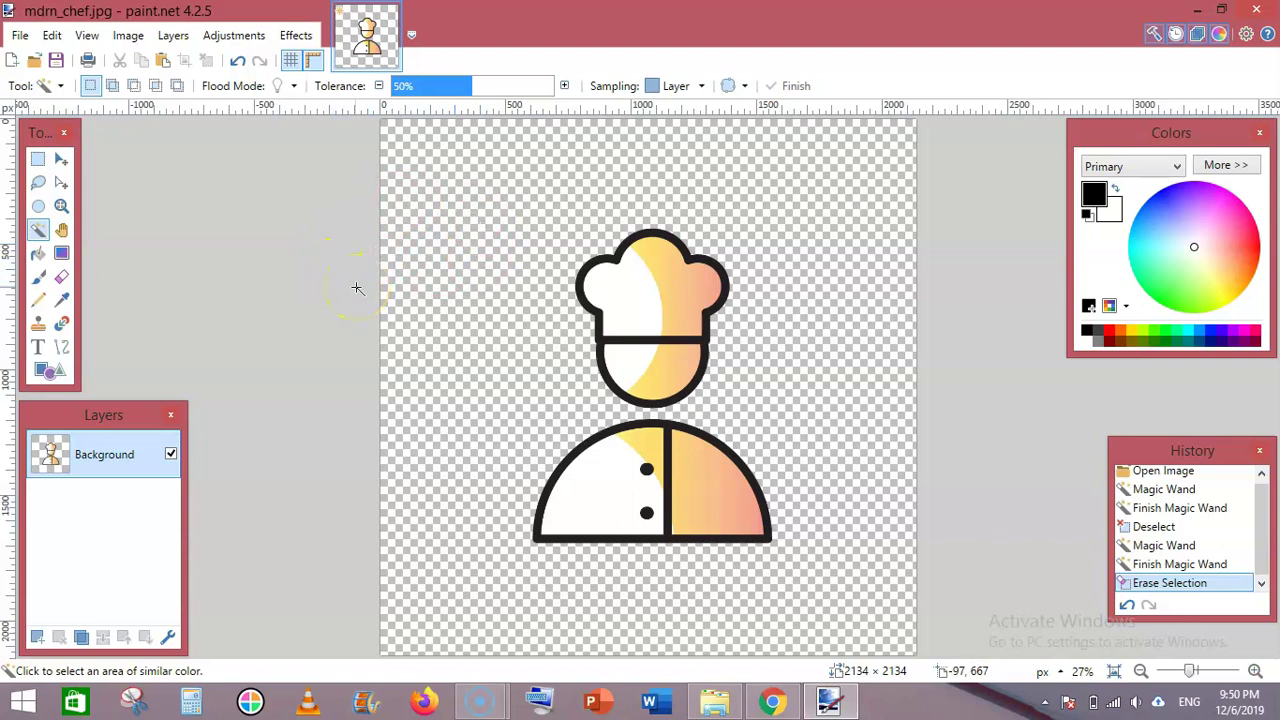
Save the chef image as mdrn_chef.png in PNG format, accepting the save configuration.
left_click(18, 36)
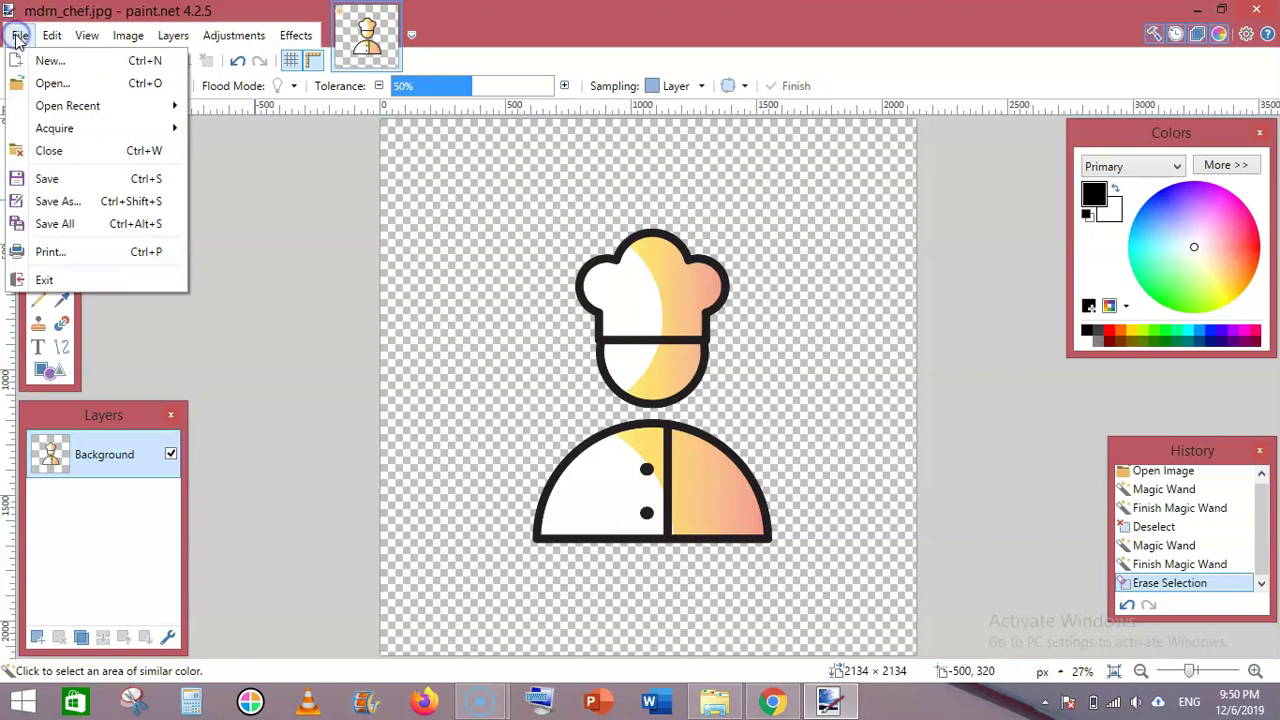
left_click(60, 201)
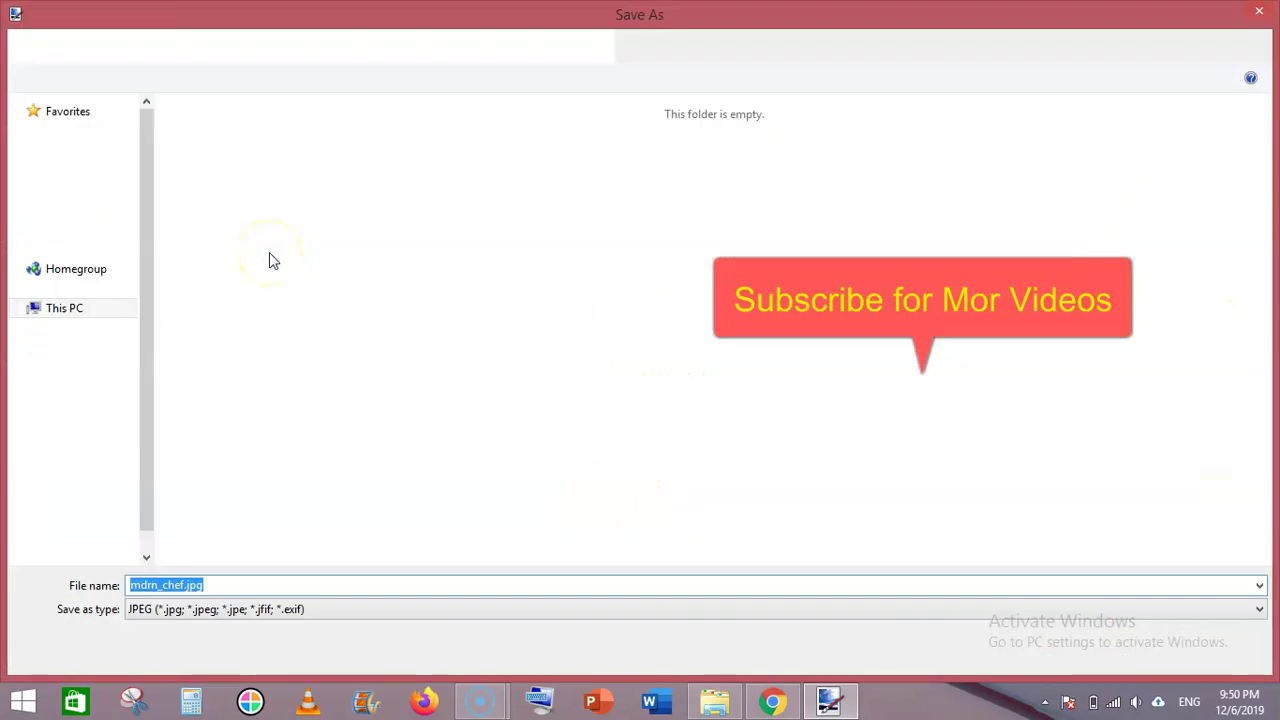
left_click(280, 612)
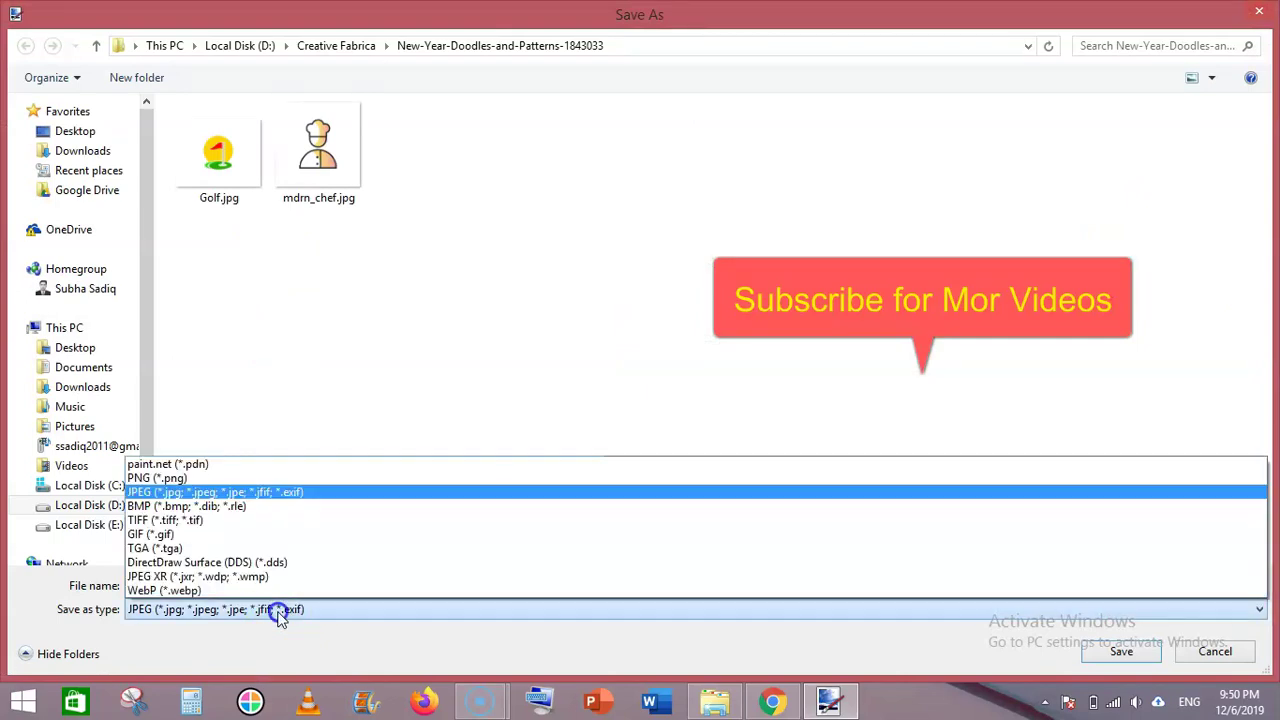
left_click(243, 479)
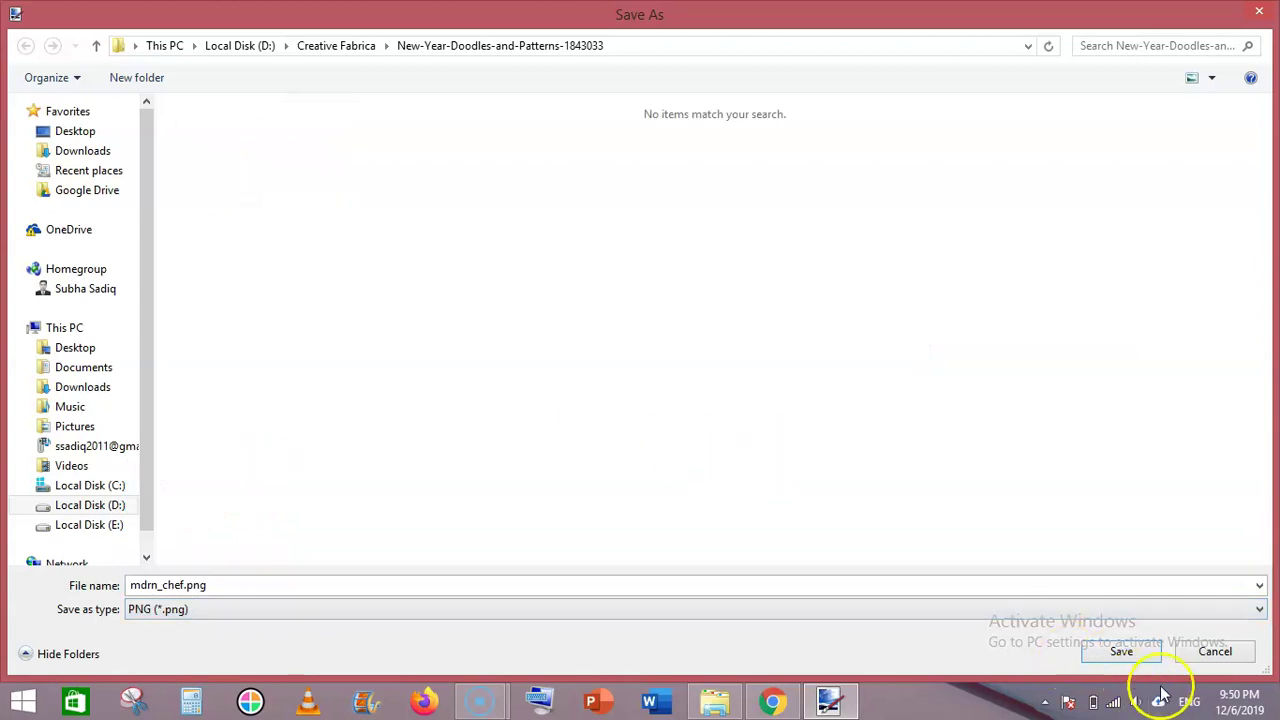
left_click(1125, 651)
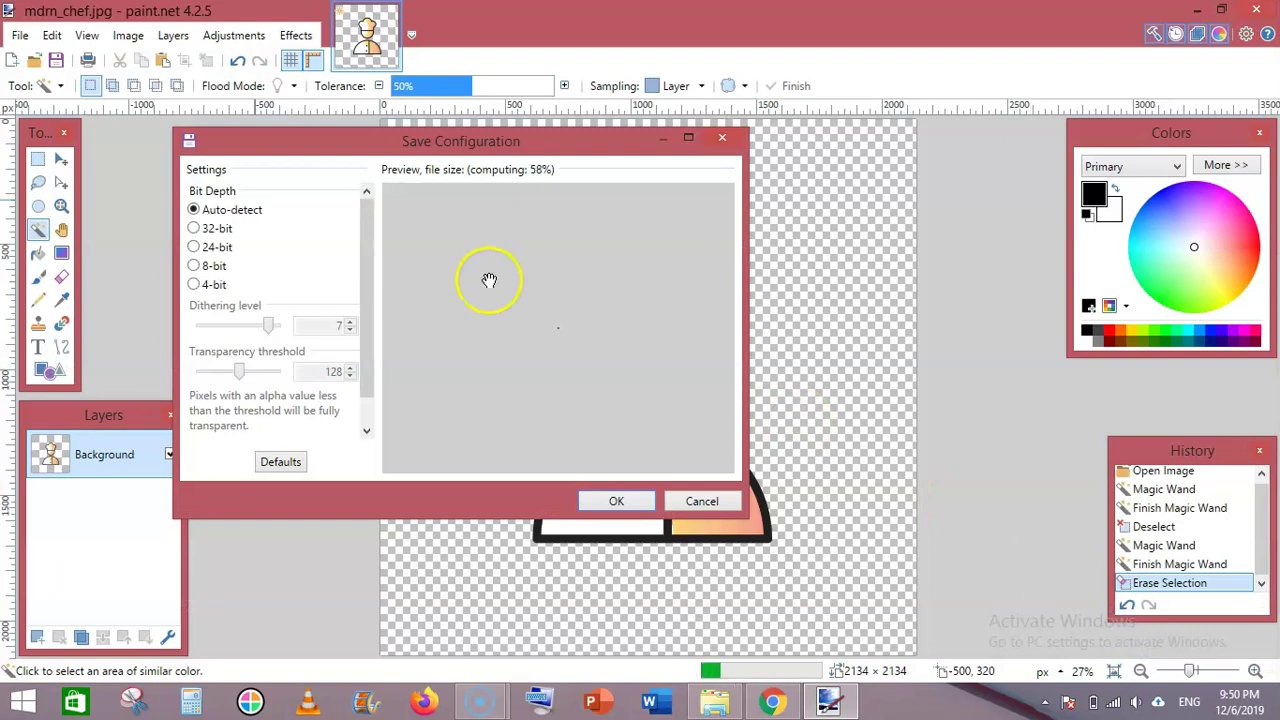
left_click(627, 503)
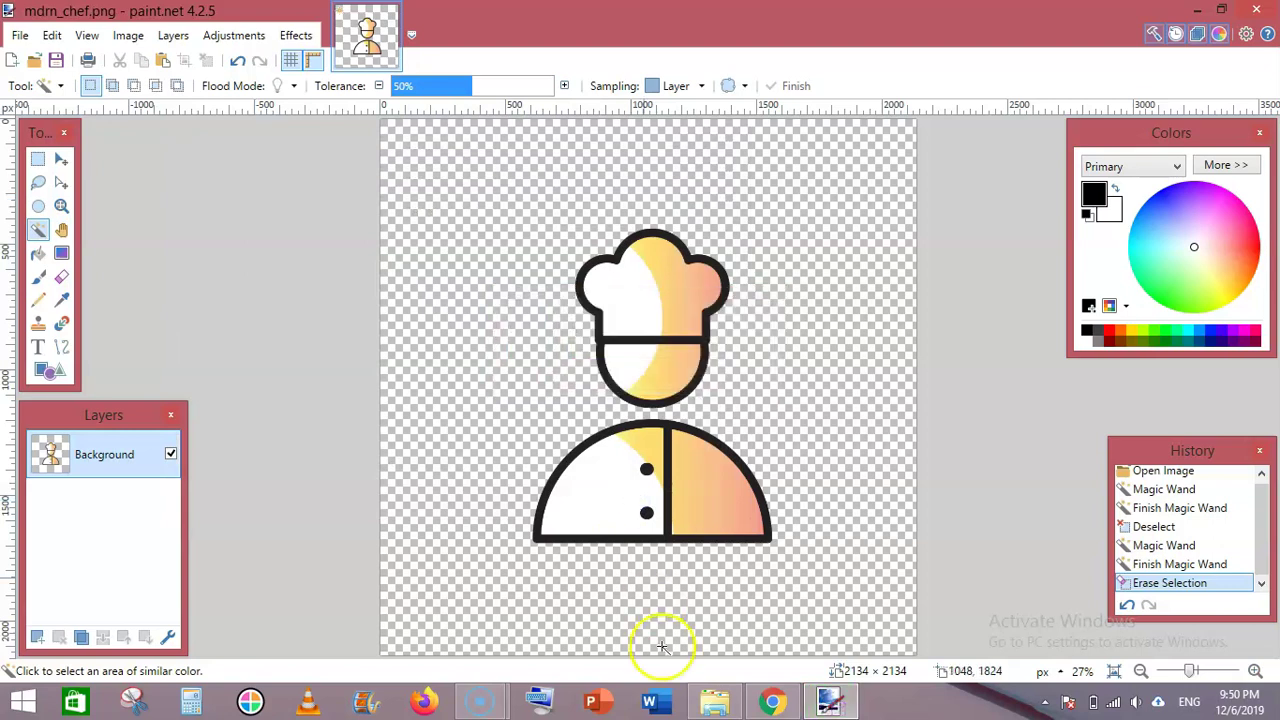
Return to the image folder and preview the new mdrn_chef.png in Photo Viewer.
left_click(713, 700)
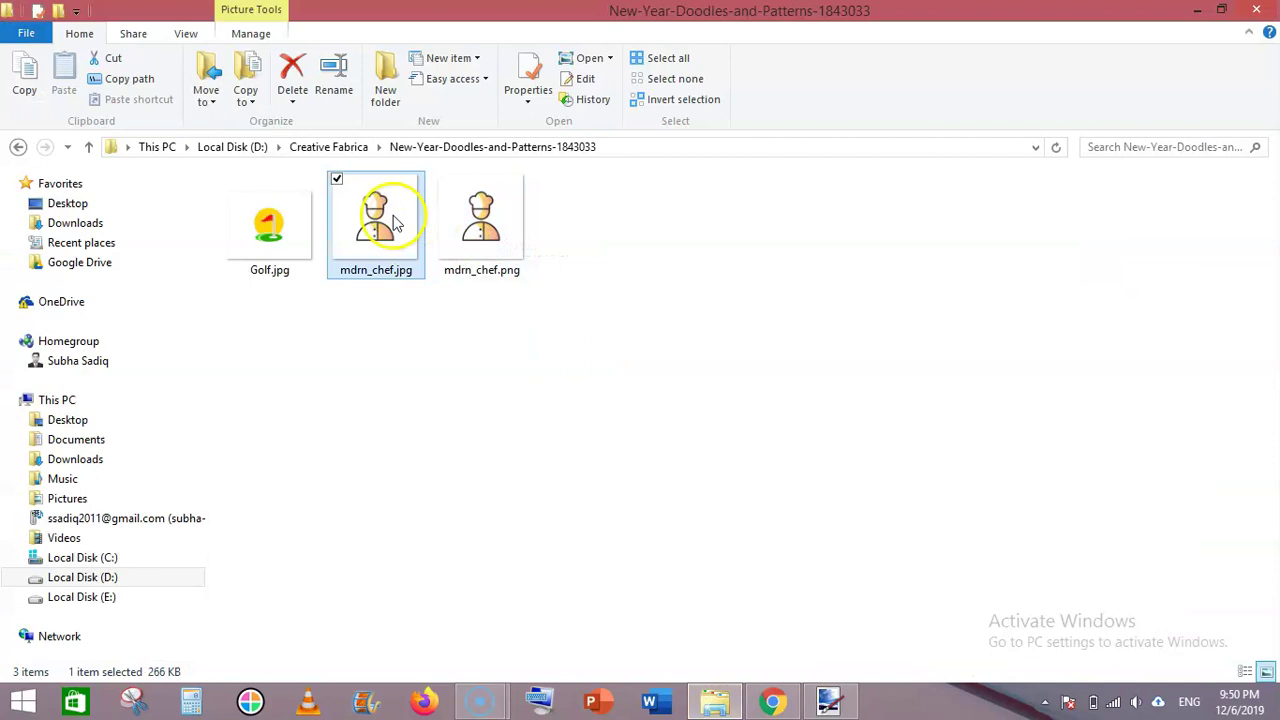
left_click(470, 222)
right_click(470, 222)
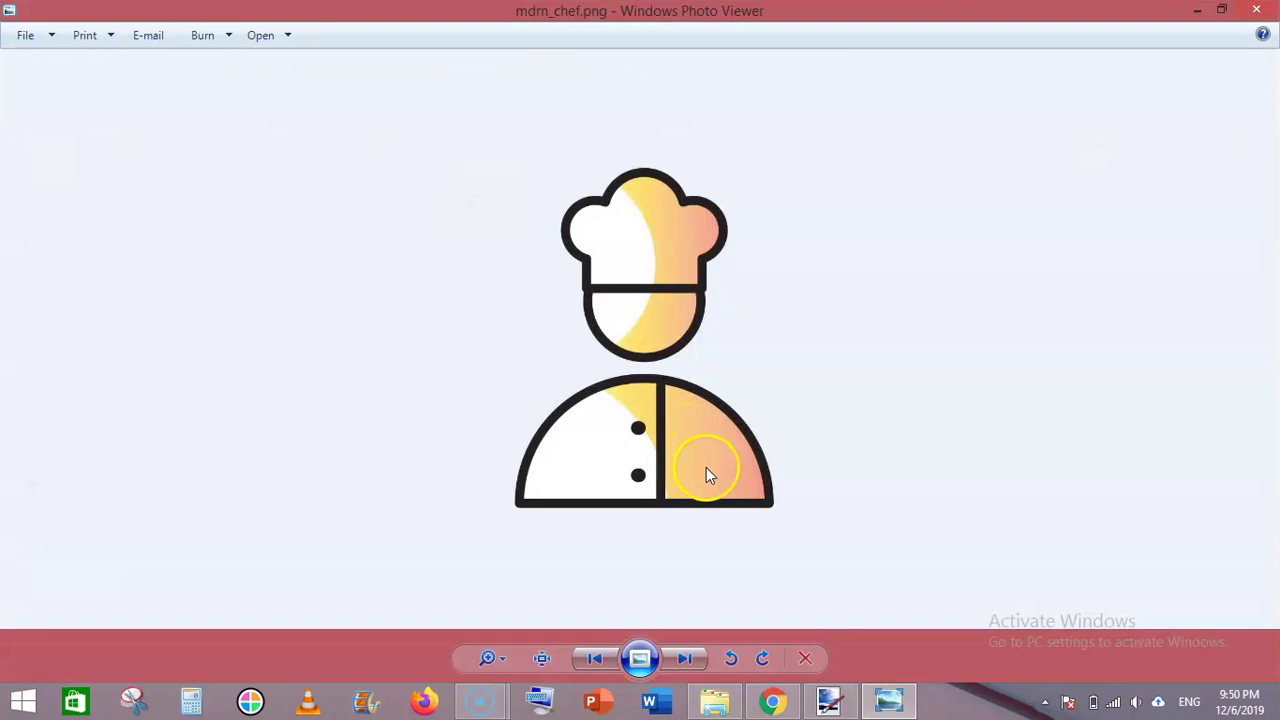
Compare mdrn_chef.png against the white-background mdrn_chef.jpg, then close the viewer.
left_click(594, 658)
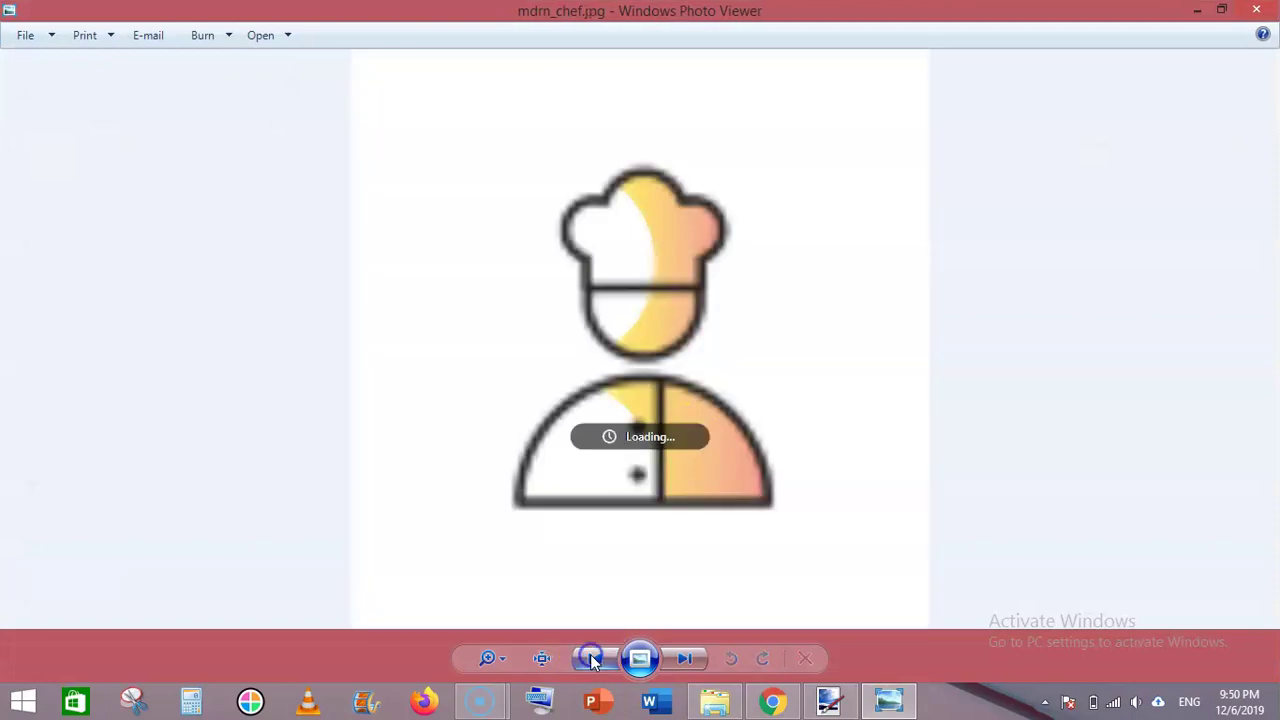
left_click(684, 658)
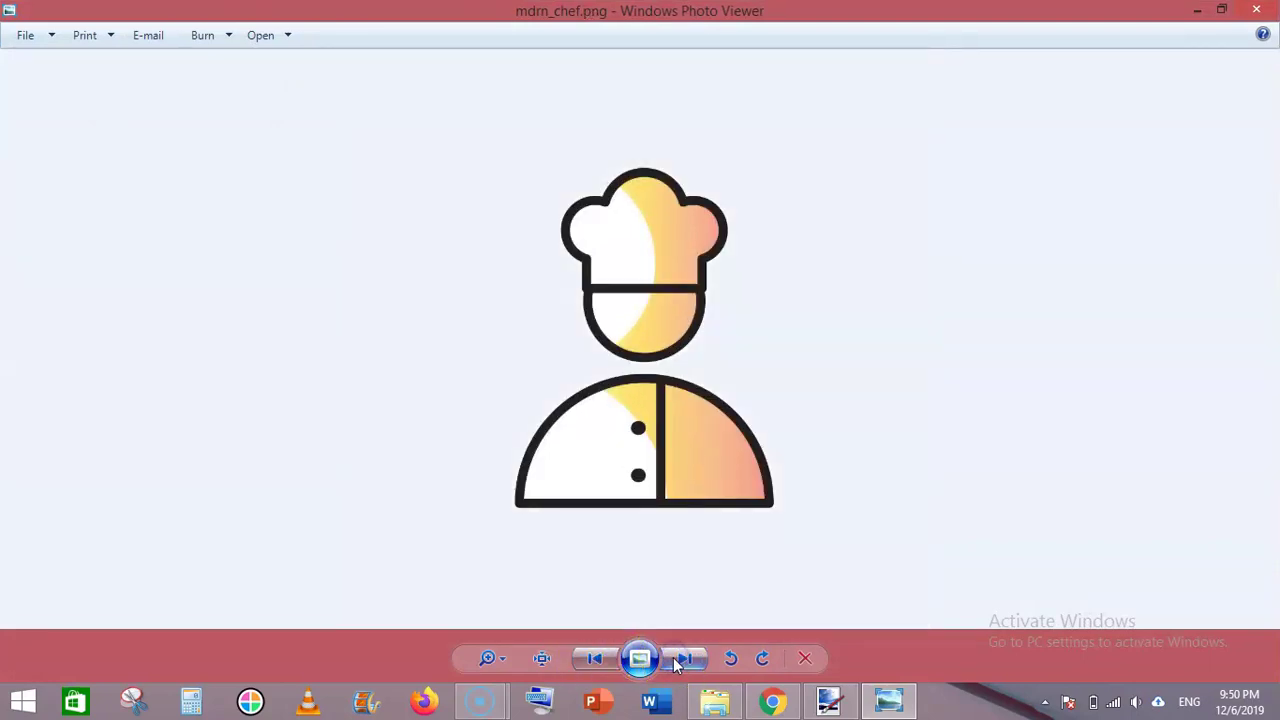
left_click(594, 662)
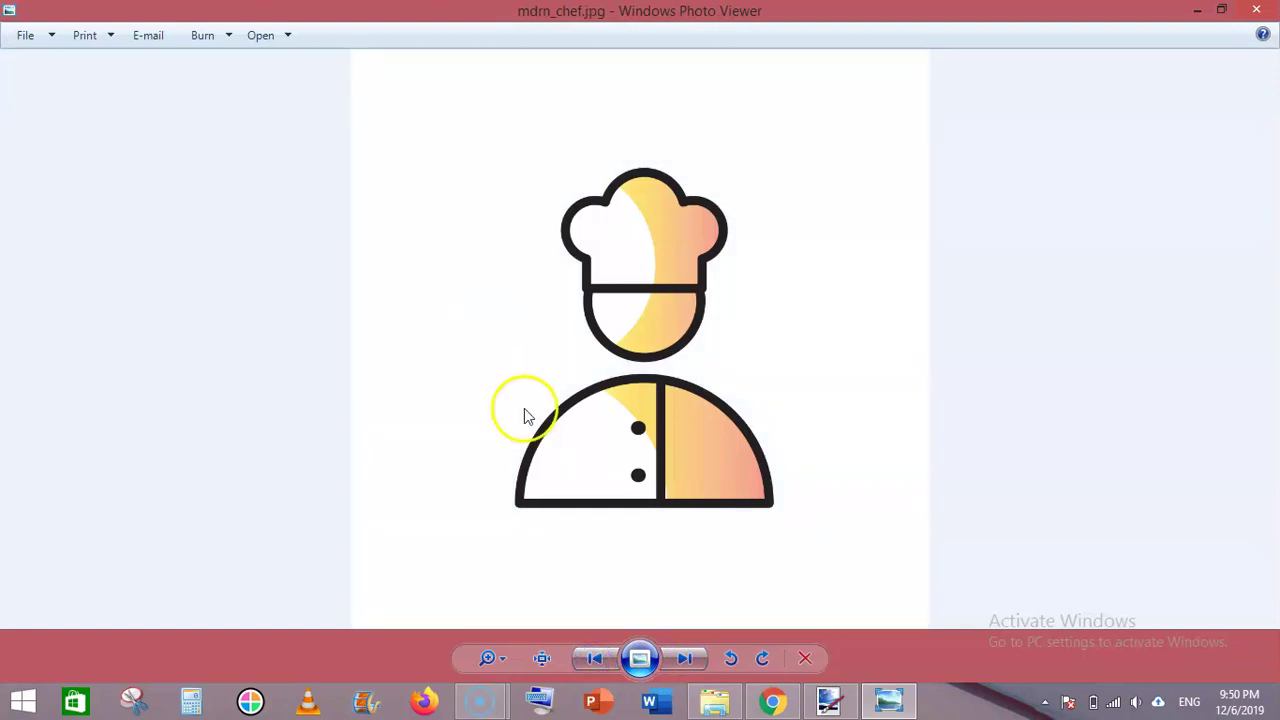
left_click(686, 658)
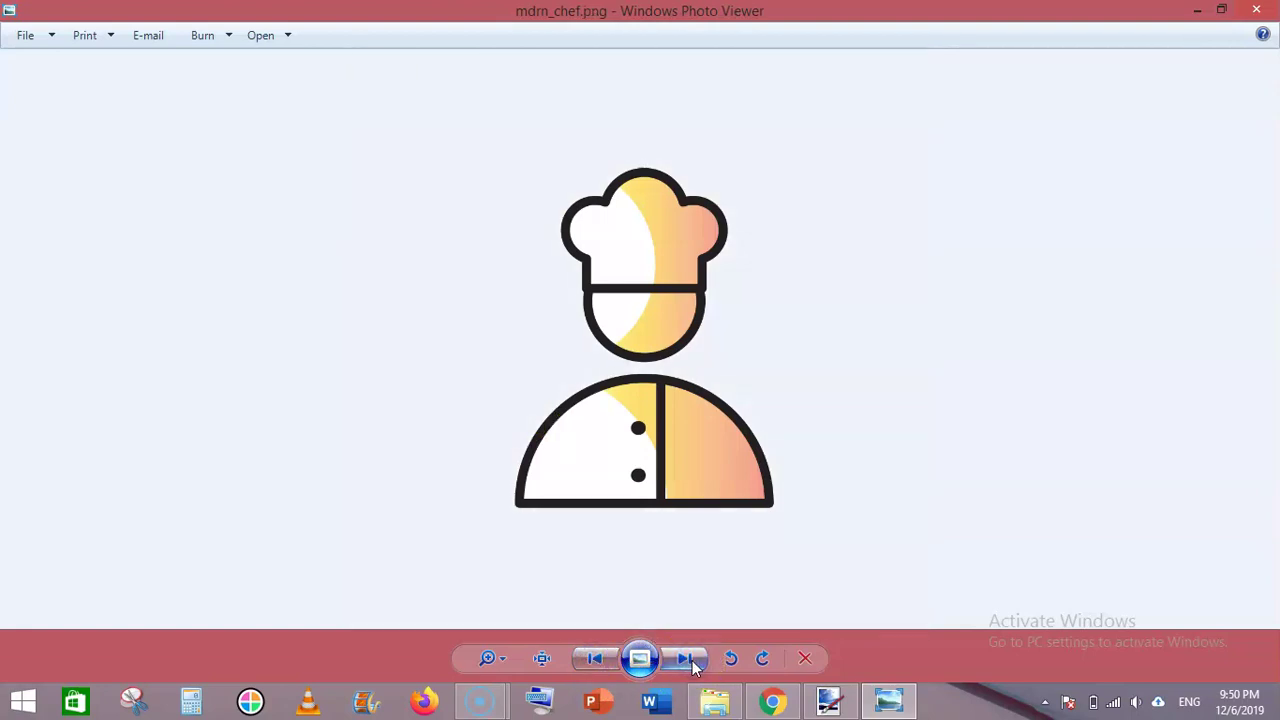
left_click(1256, 10)
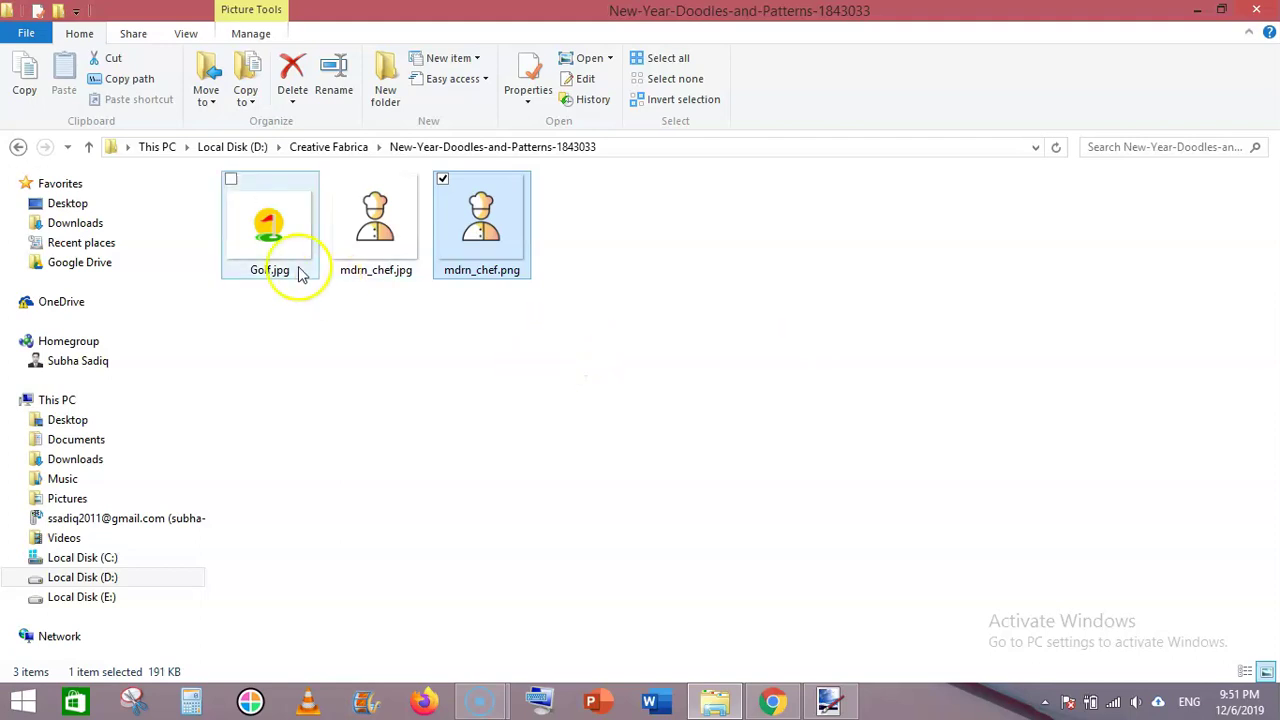
Preview Golf.jpg in Photo Viewer, close it, and show its Open with program list.
left_click(272, 243)
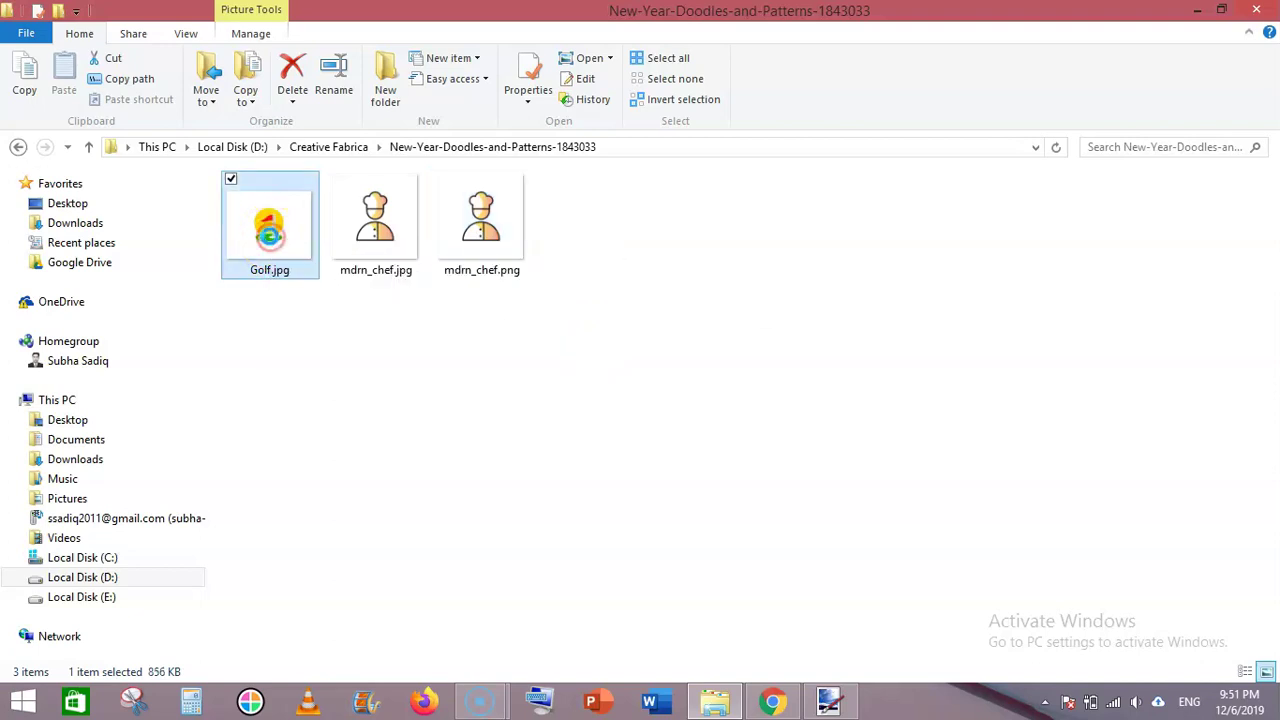
right_click(269, 235)
left_click(358, 174)
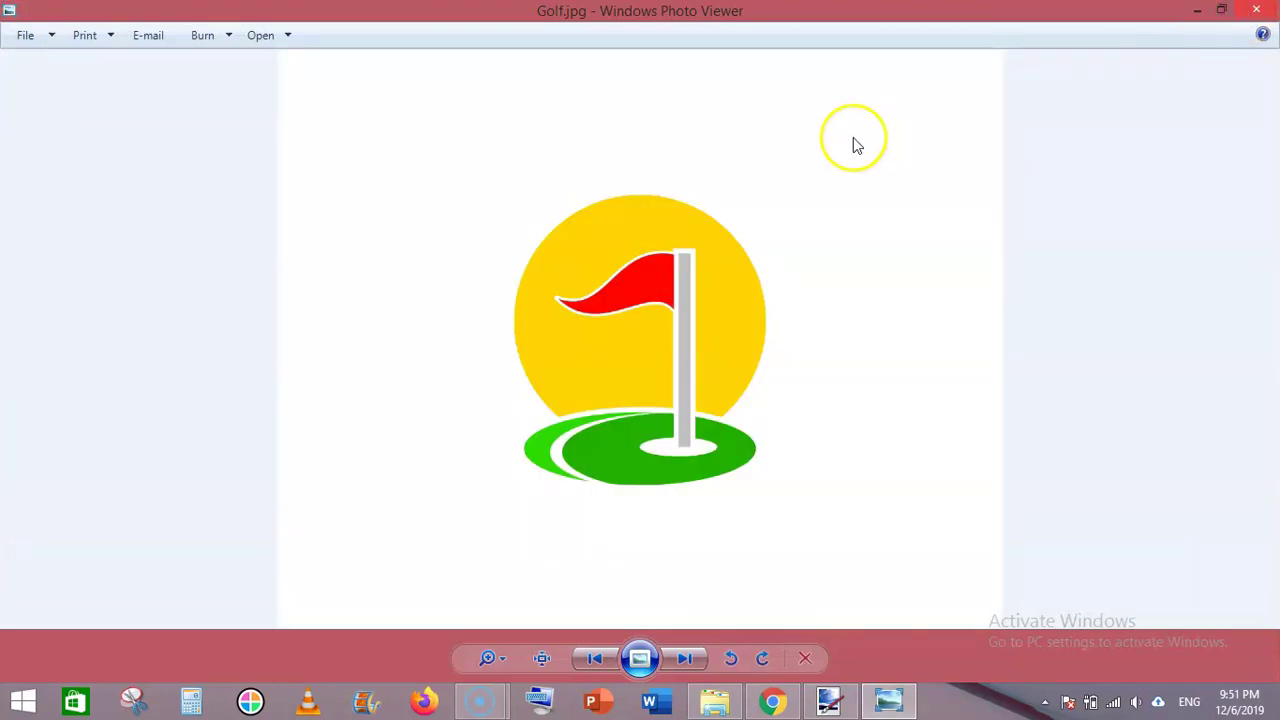
left_click(1257, 10)
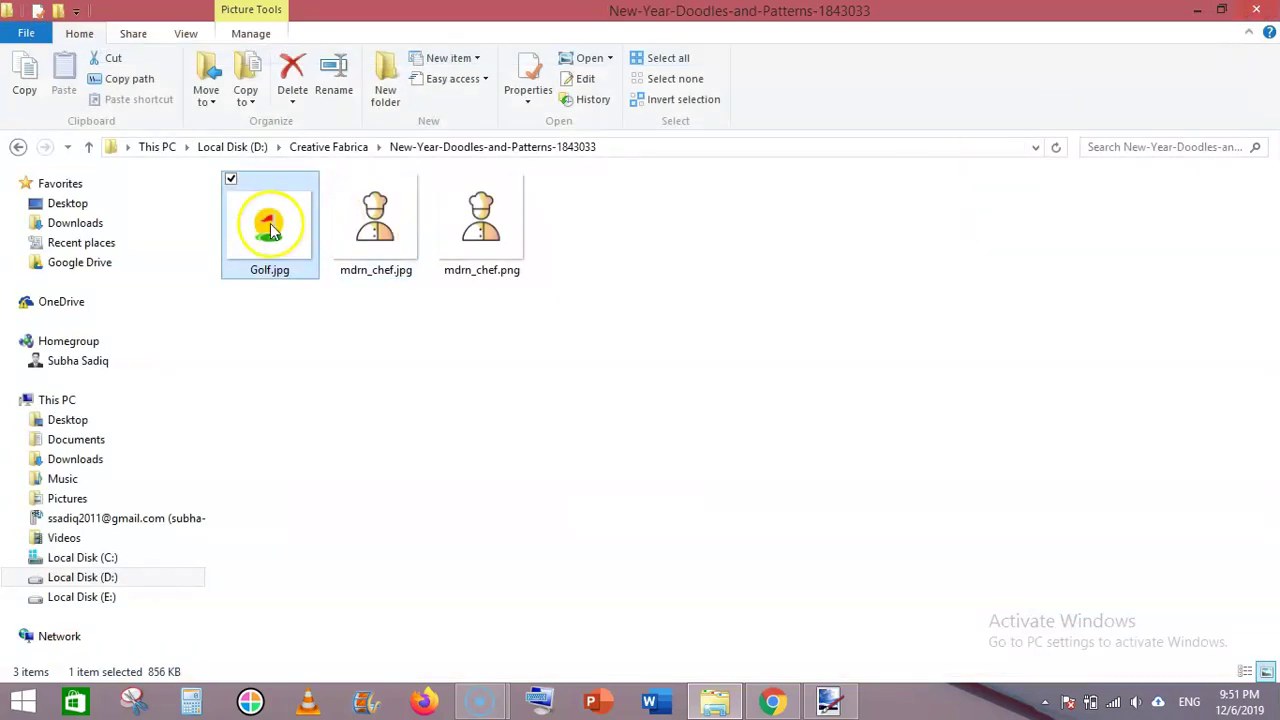
right_click(270, 228)
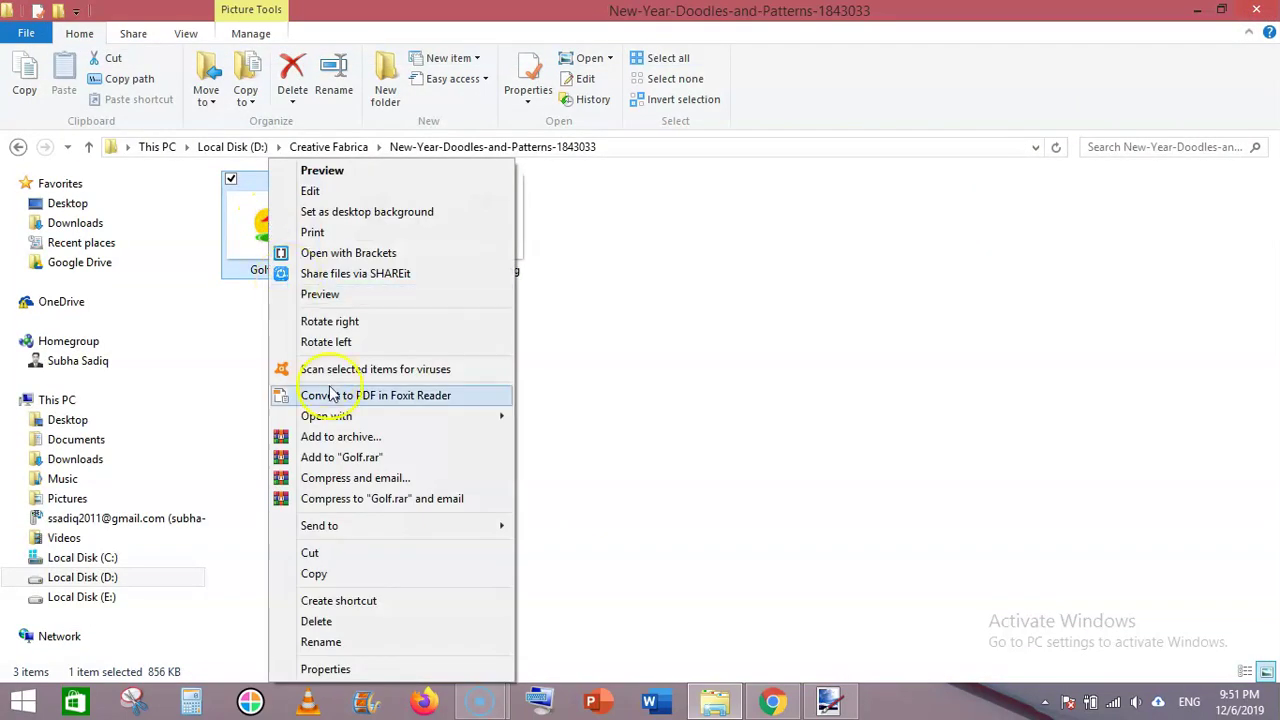
mouse_move(350, 425)
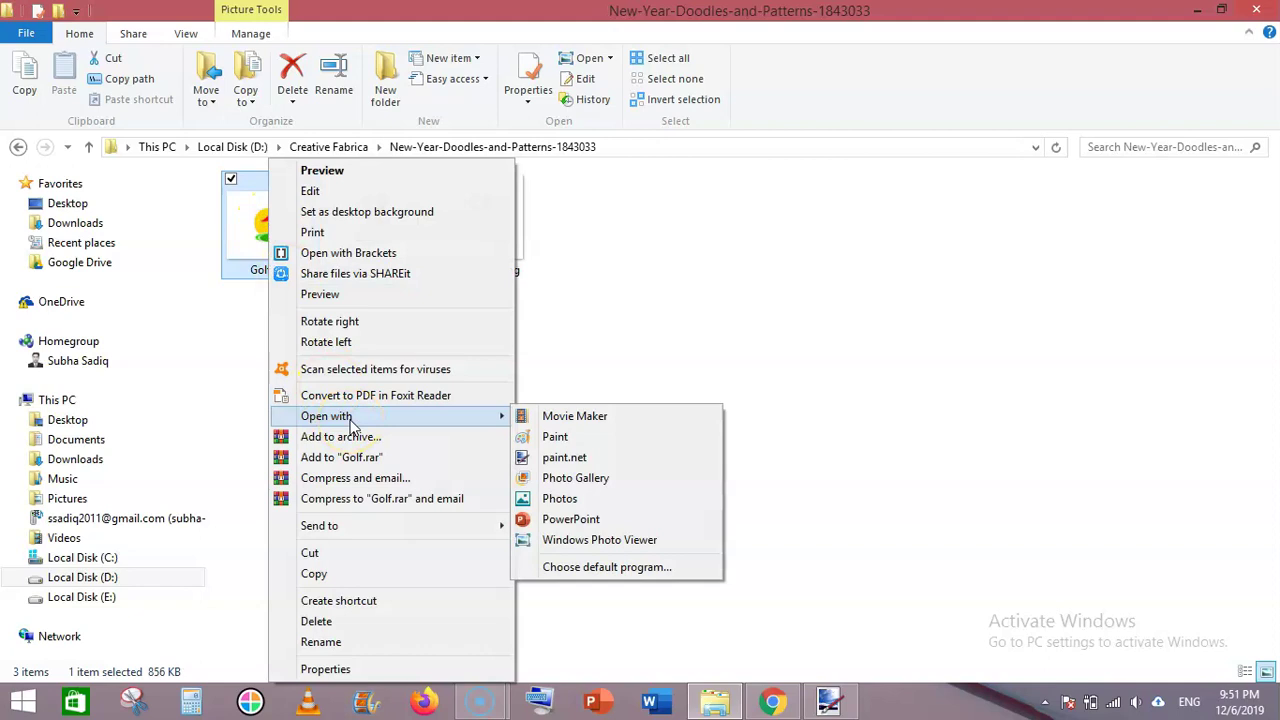
Open Golf.jpg in paint.net and erase the white background around the golf flag with the Magic Wand.
left_click(588, 460)
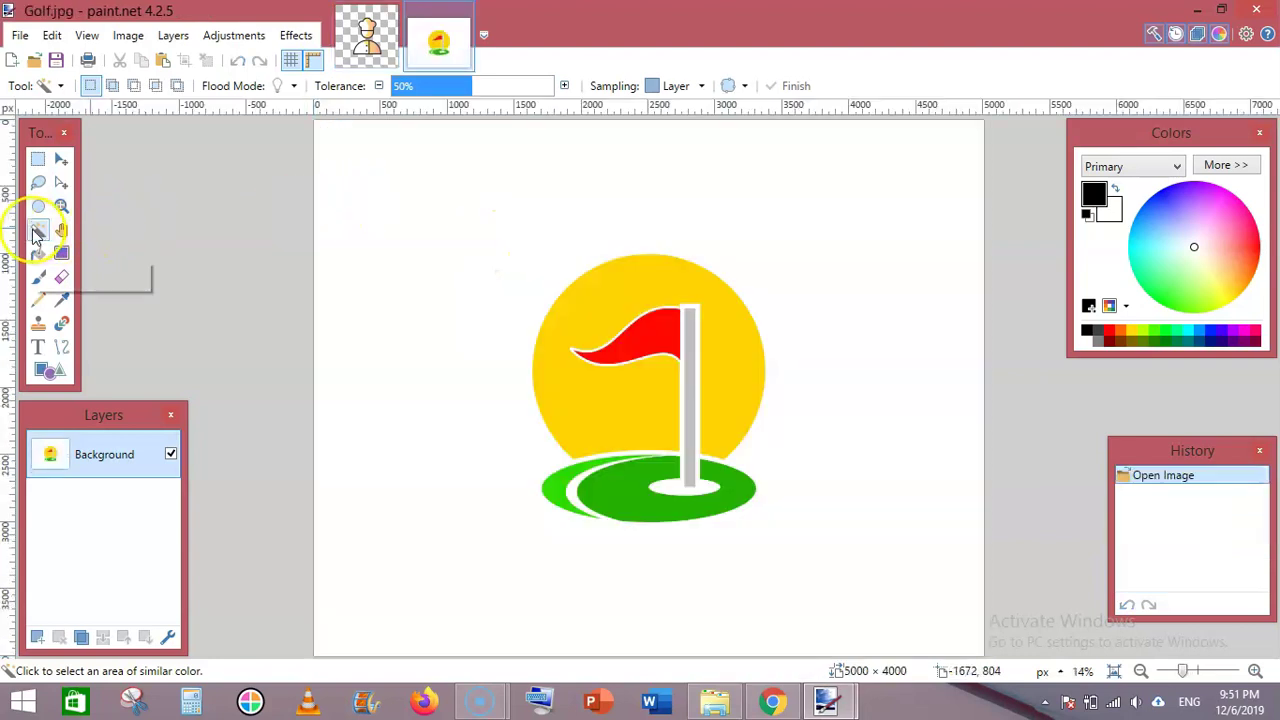
left_click(376, 177)
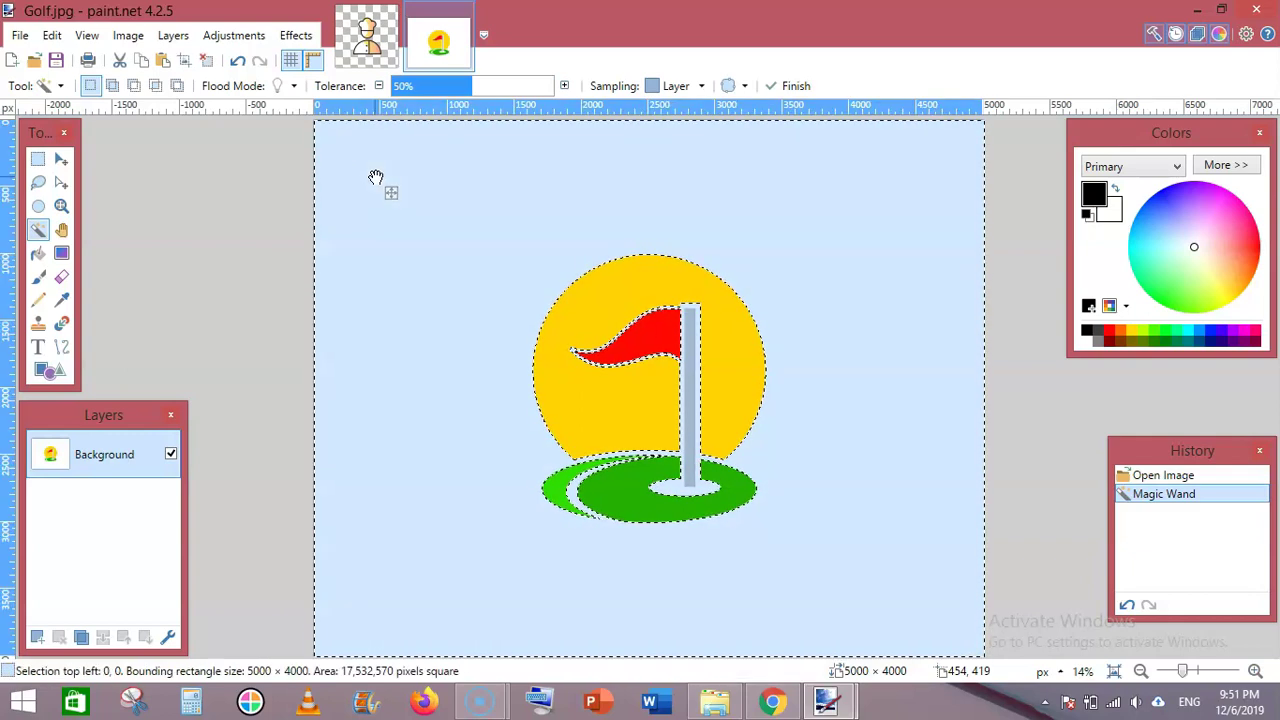
left_click(375, 177)
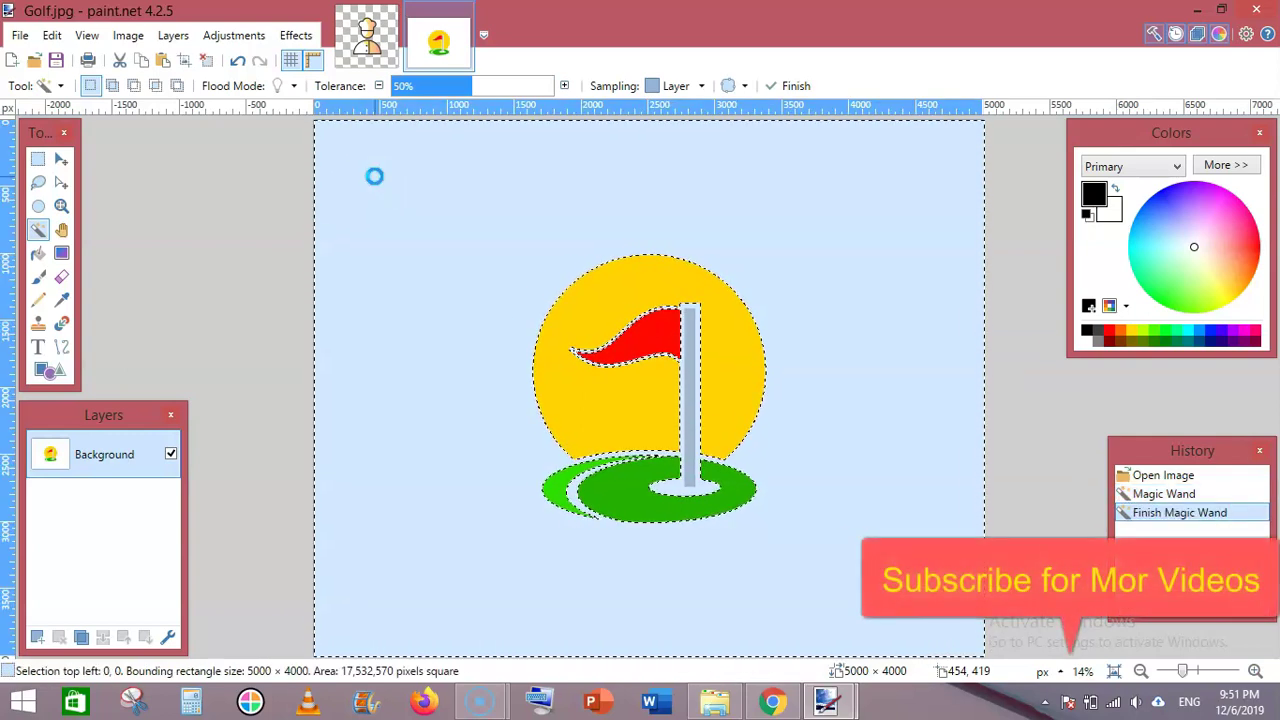
key("Delete")
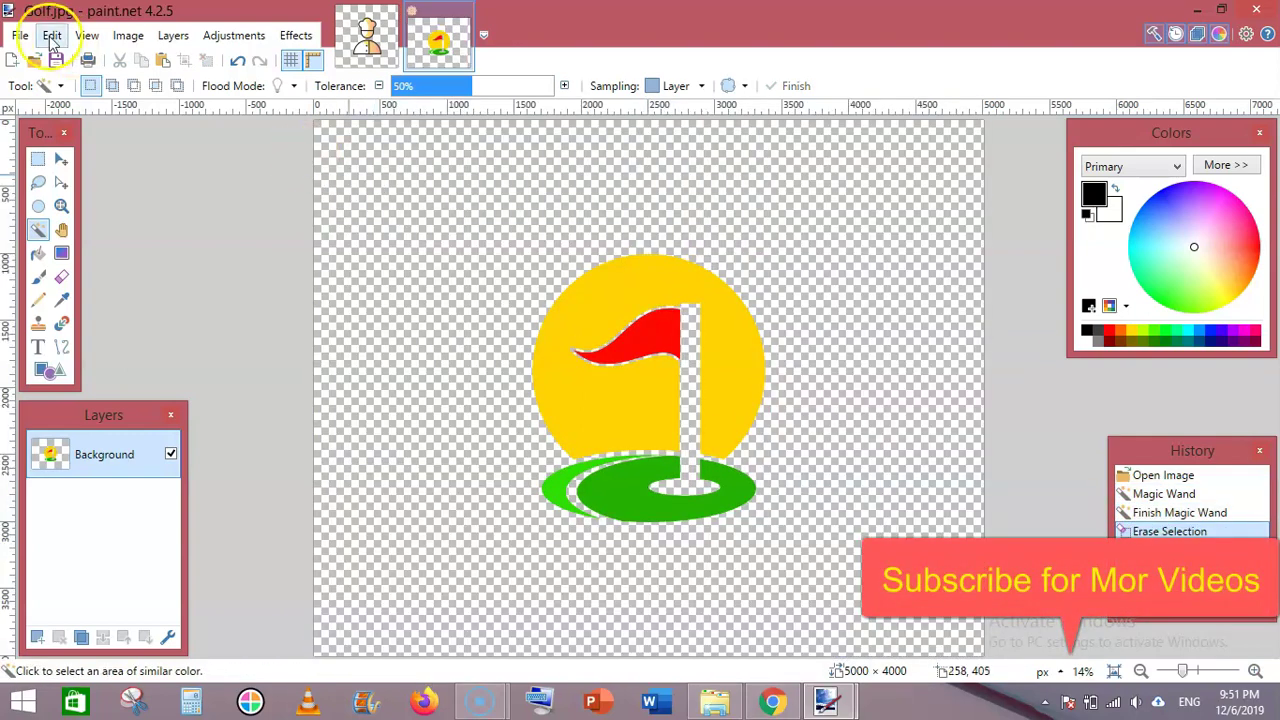
left_click(18, 35)
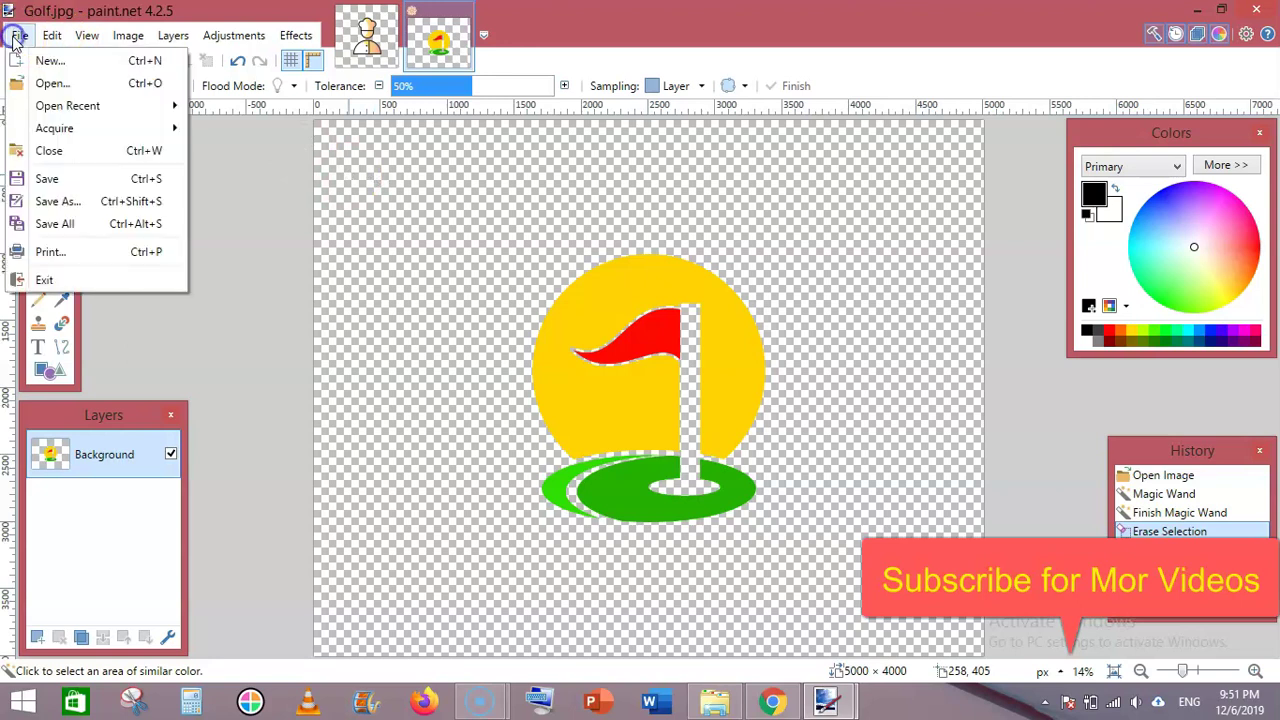
Save the golf flag image as Golf.png in PNG format, confirming the save settings.
left_click(57, 201)
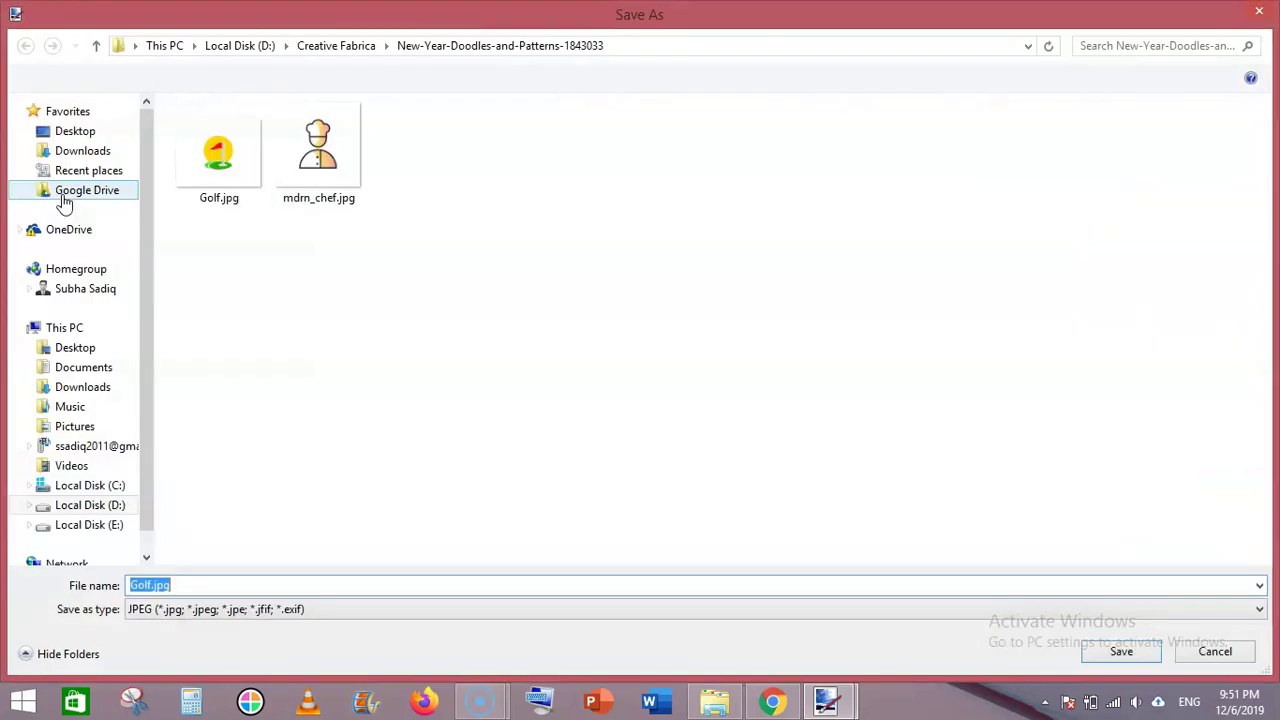
left_click(245, 609)
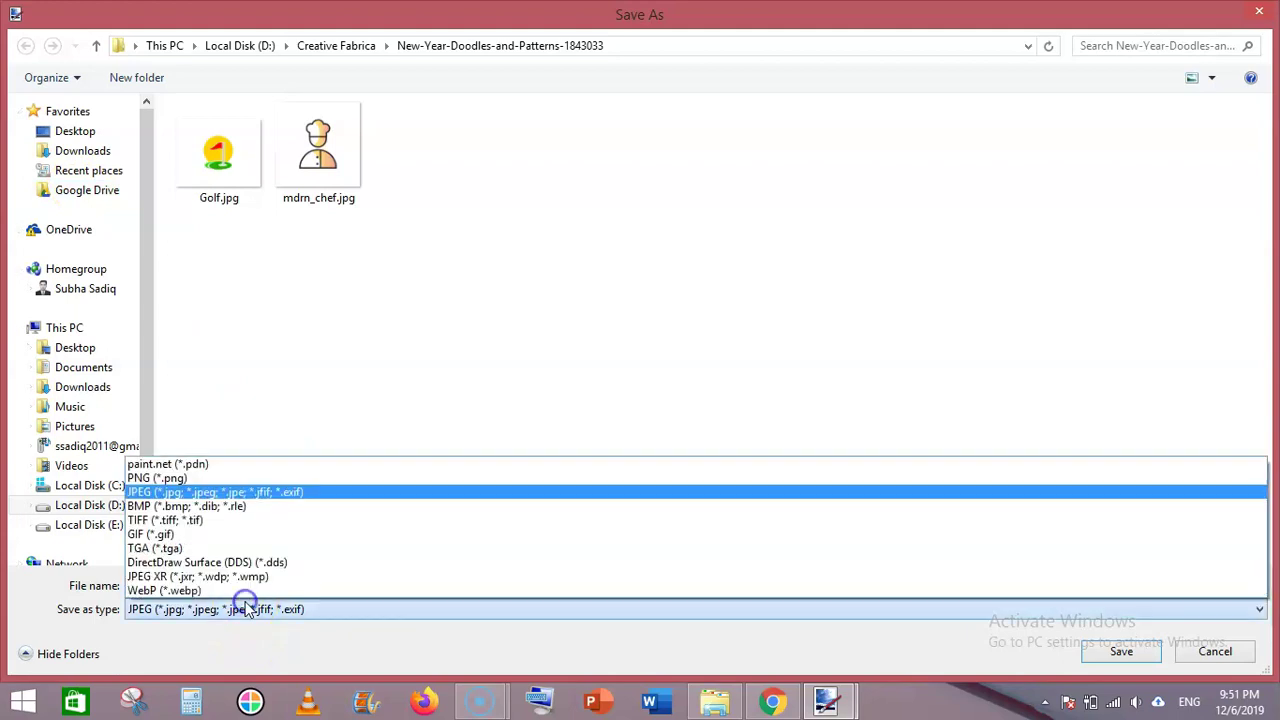
left_click(245, 478)
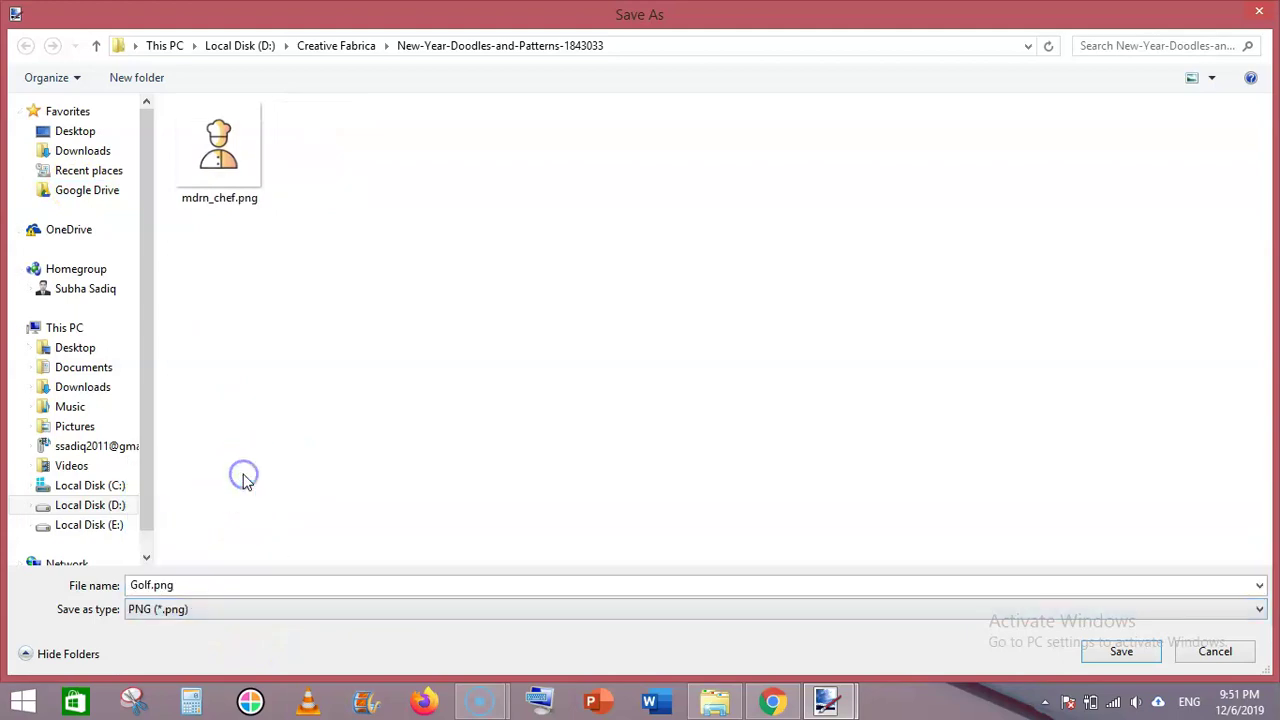
left_click(1101, 653)
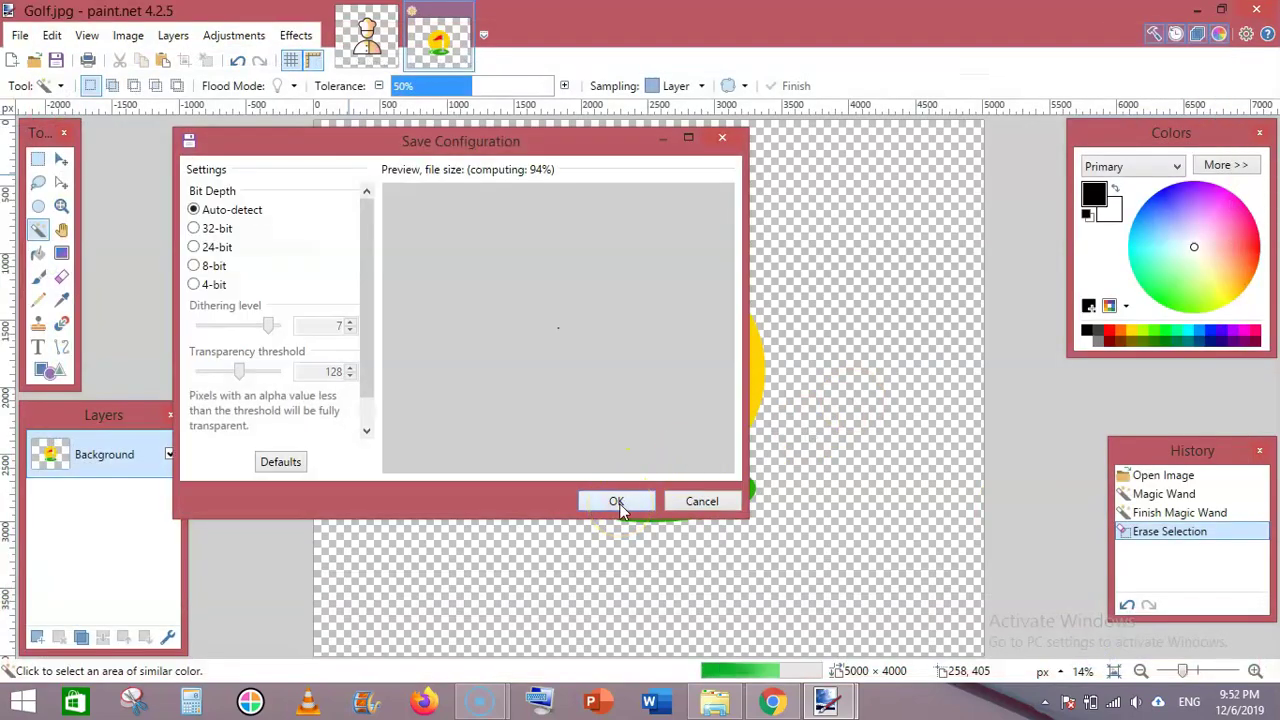
left_click(617, 502)
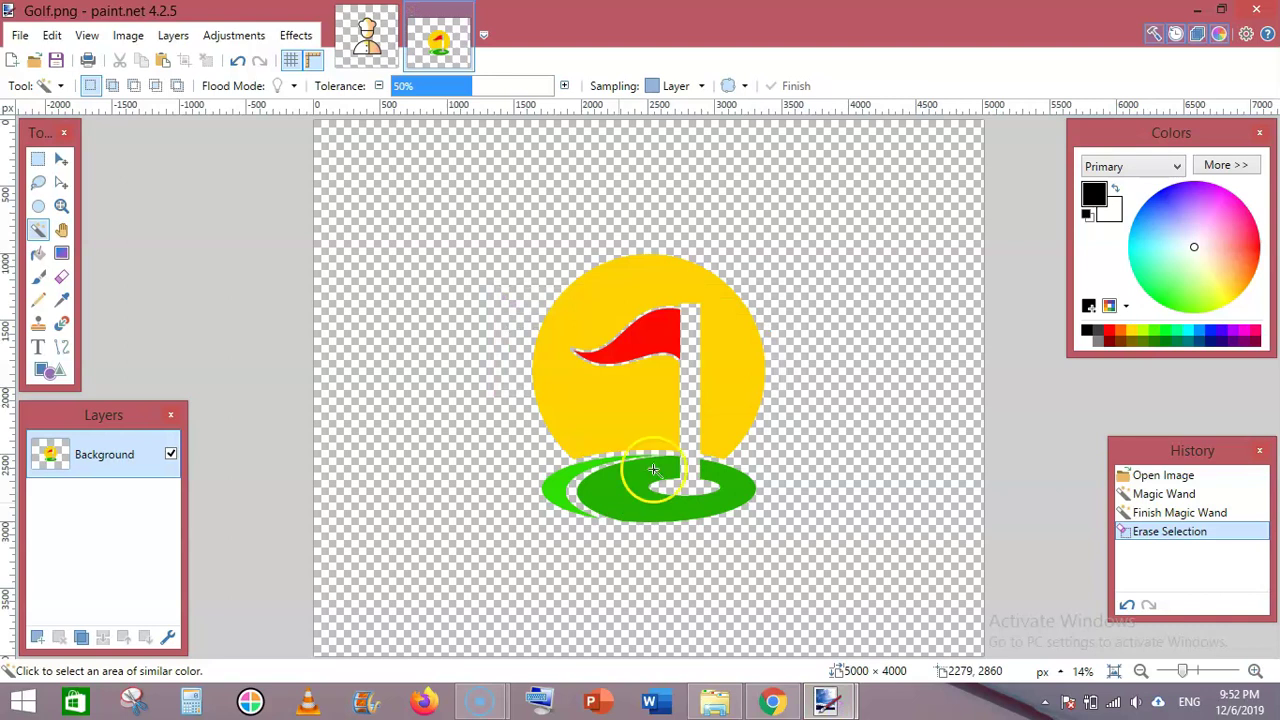
Close paint.net, preview Golf.jpg, advance to Golf.png to compare backgrounds, then close the viewer.
left_click(1256, 9)
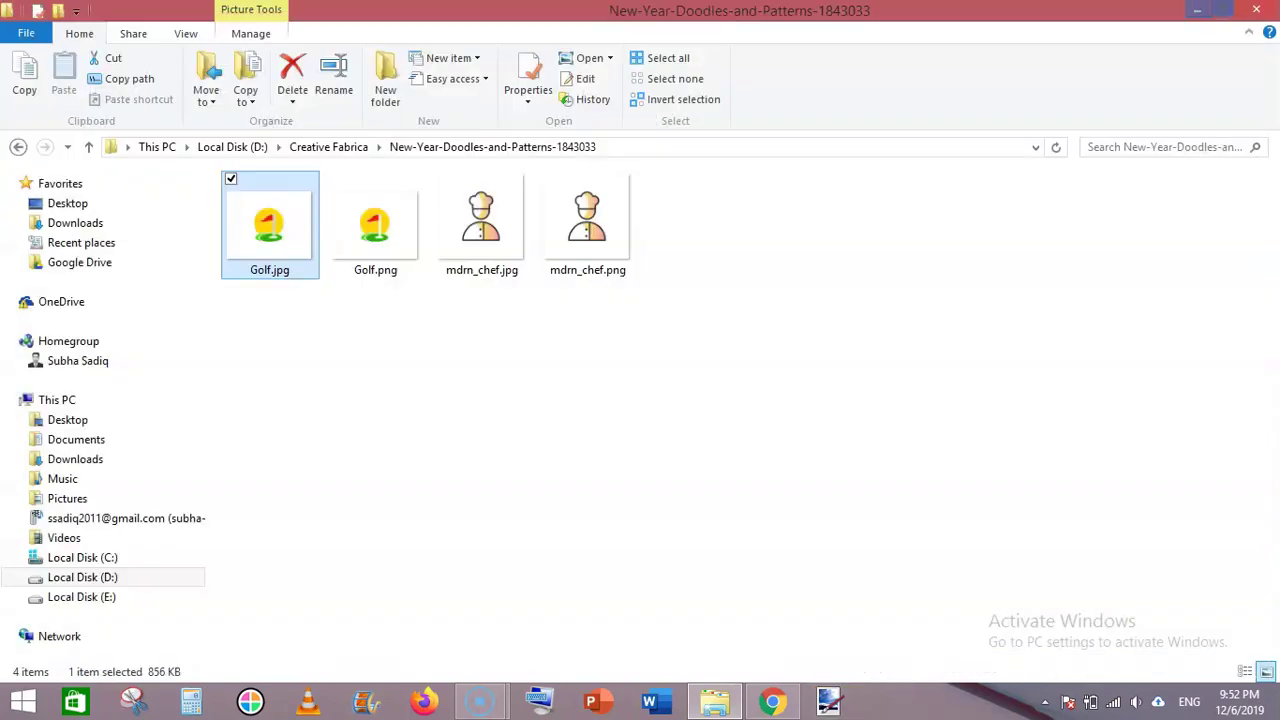
right_click(260, 224)
left_click(316, 170)
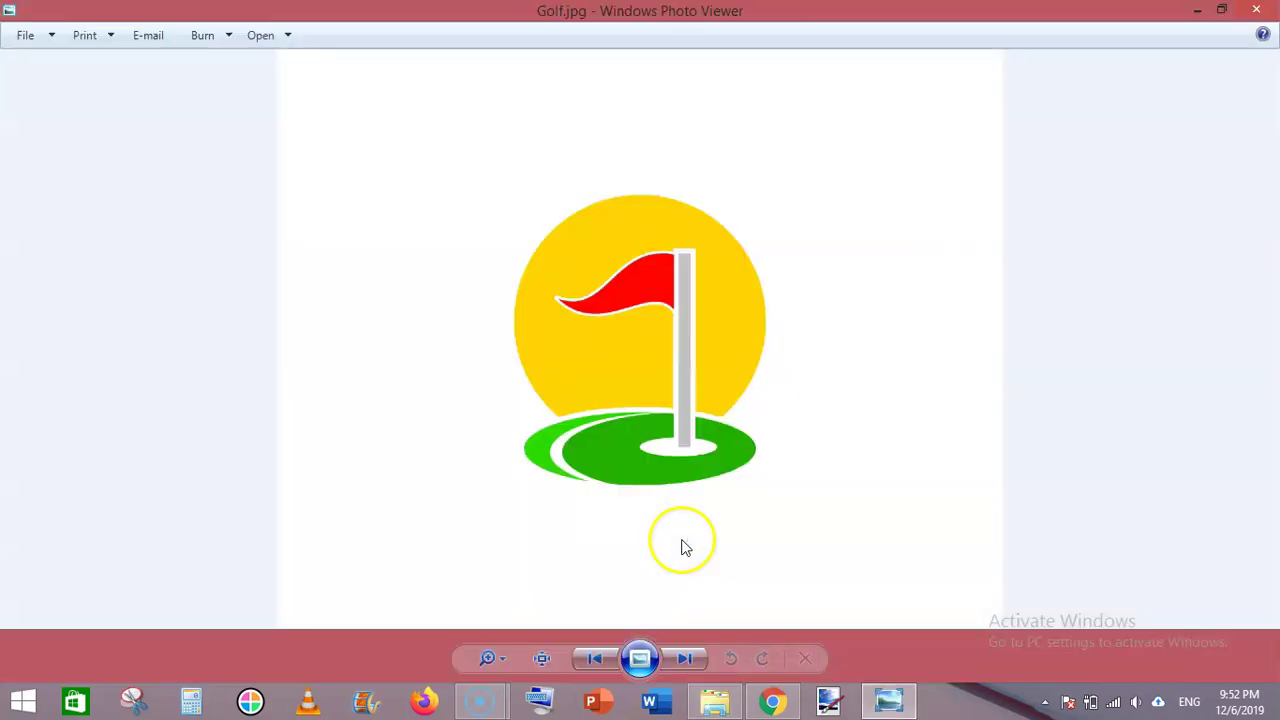
left_click(690, 654)
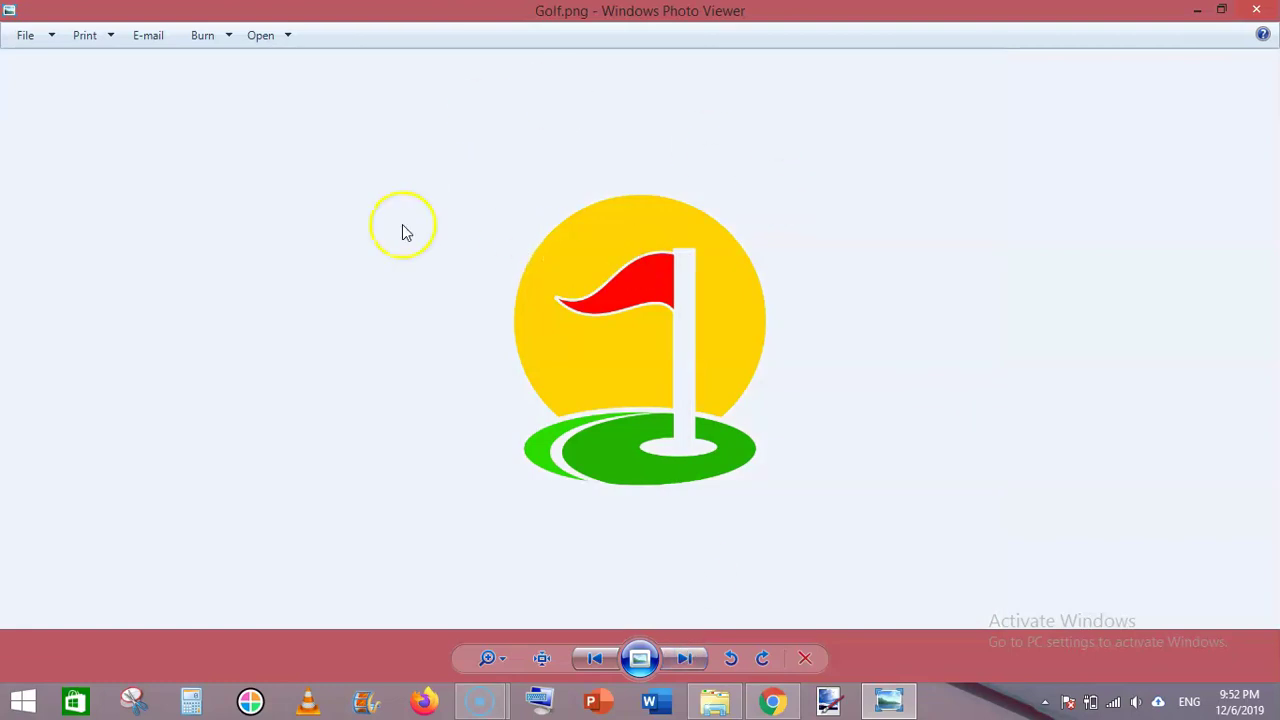
left_click(1256, 10)
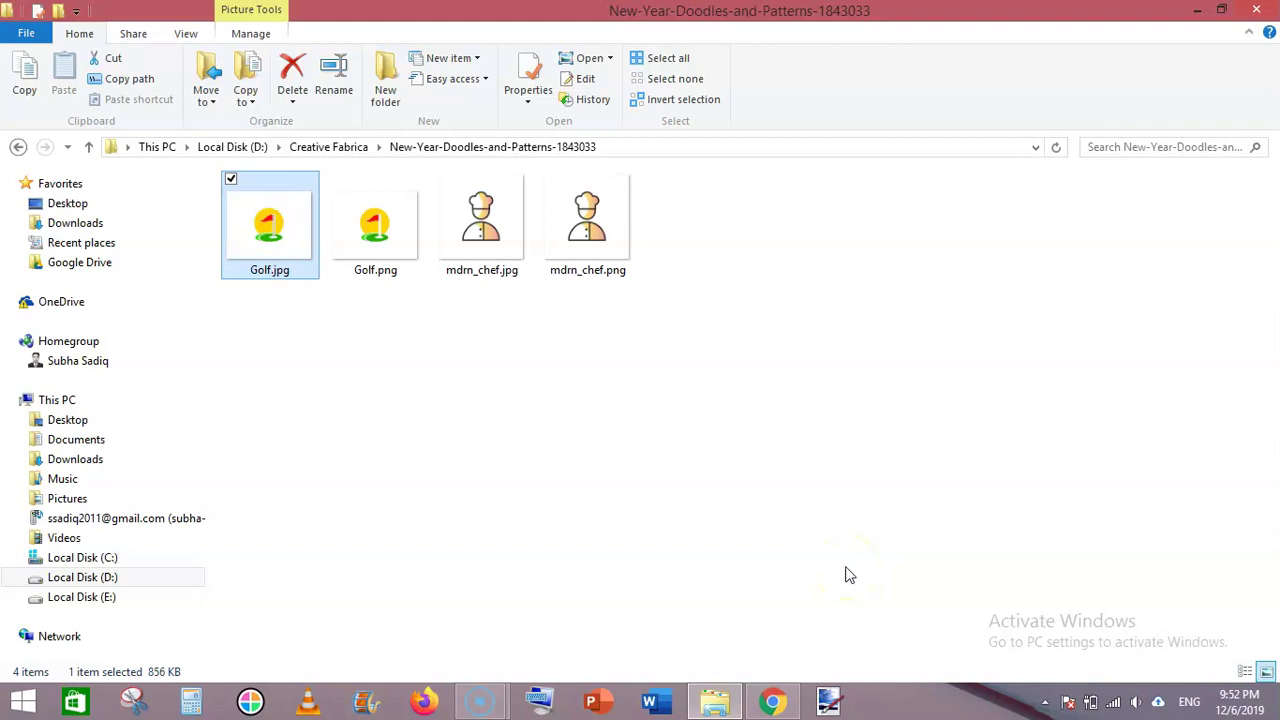
Switch to Chrome to bring back the YouTube channel's Videos page.
left_click(776, 701)
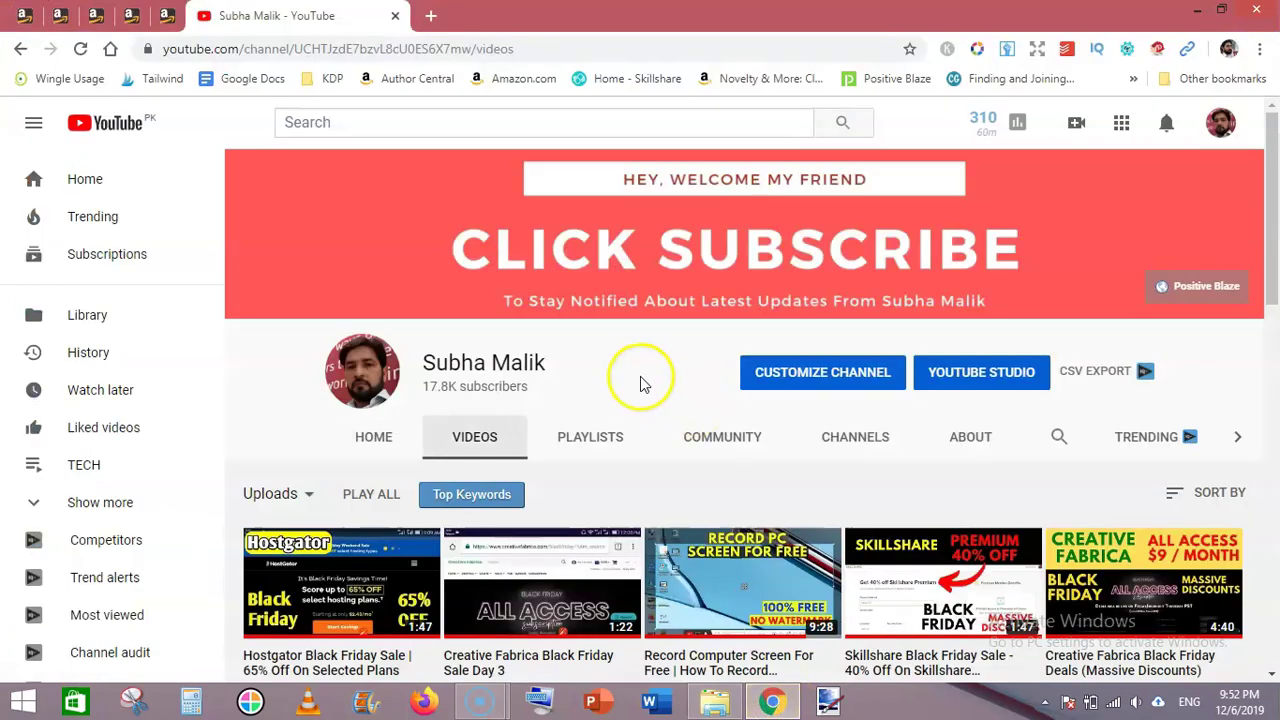